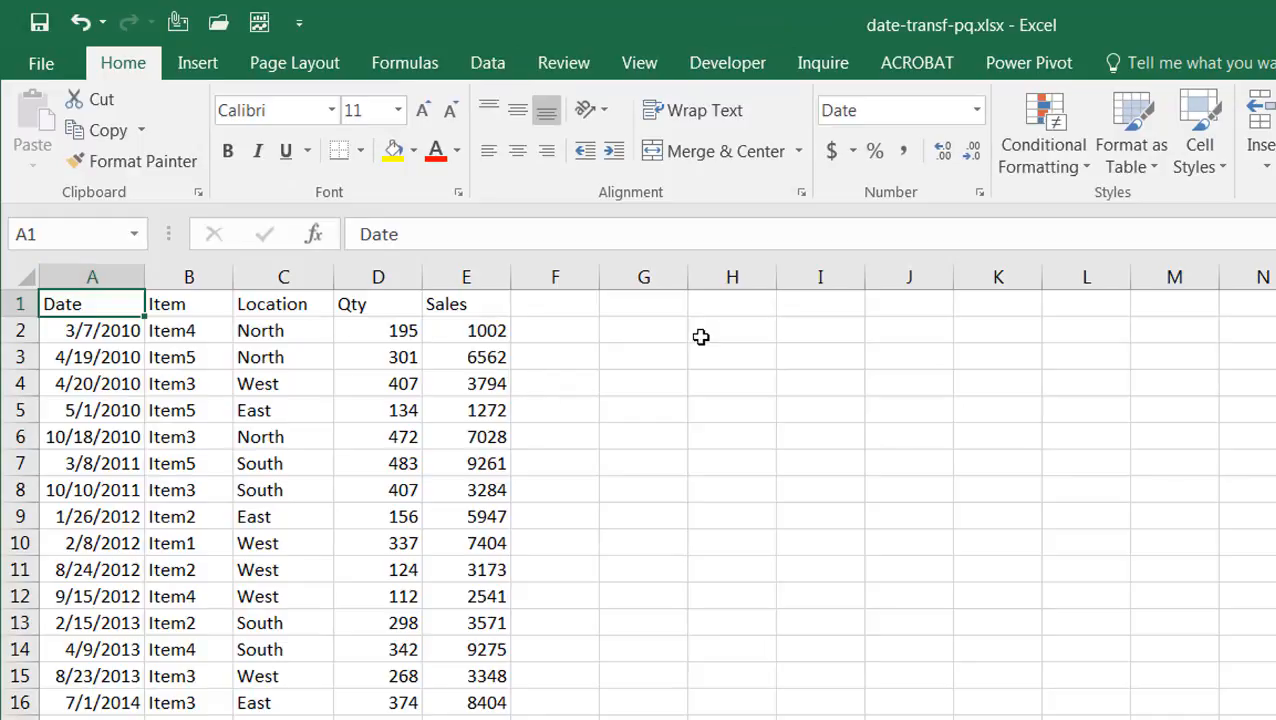
# Extract the year from the date in A2 with a YEAR formula in cell G2, and clear that cell
pyautogui.click(673, 335)
pyautogui.write('=yea')
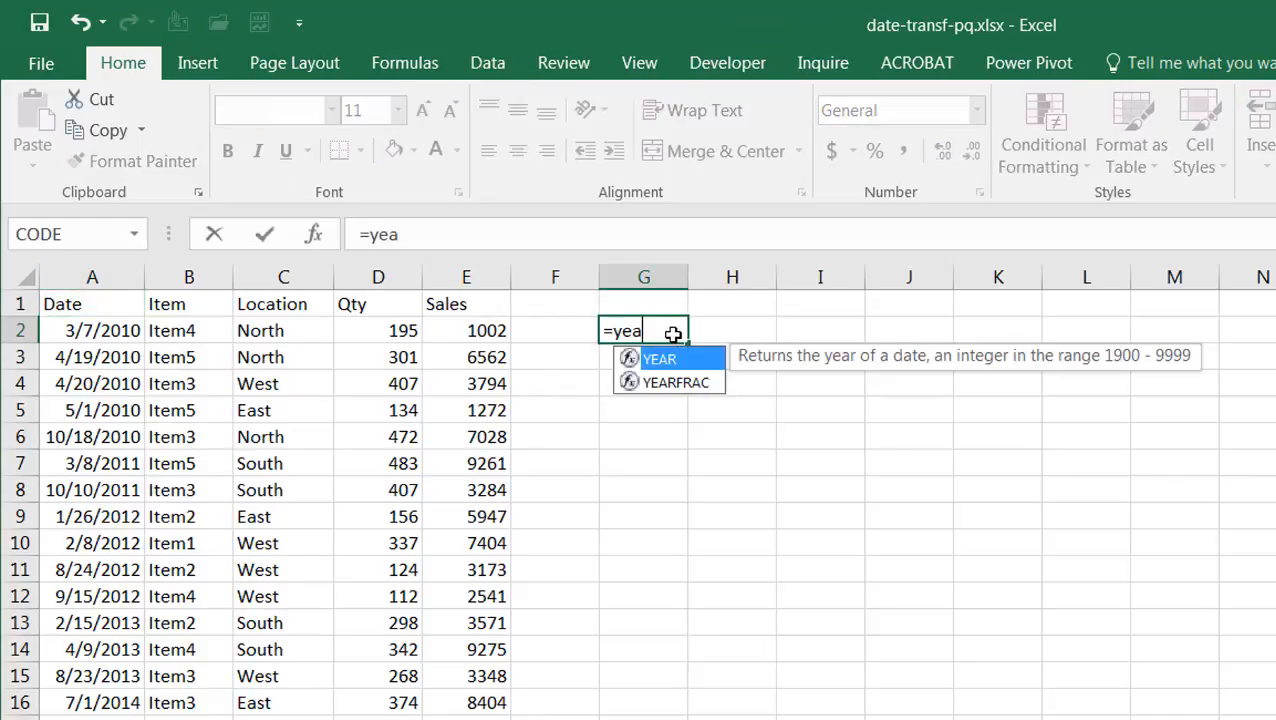
pyautogui.press('Tab')
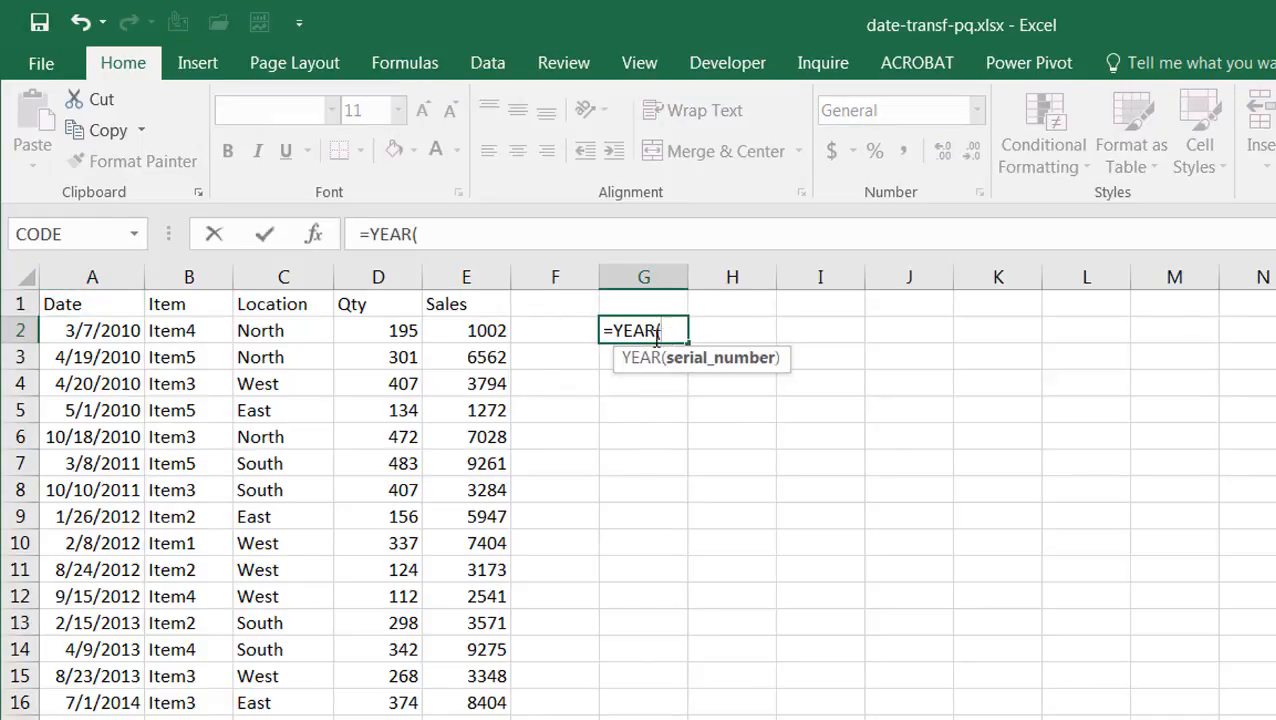
pyautogui.click(70, 331)
pyautogui.press('Return')
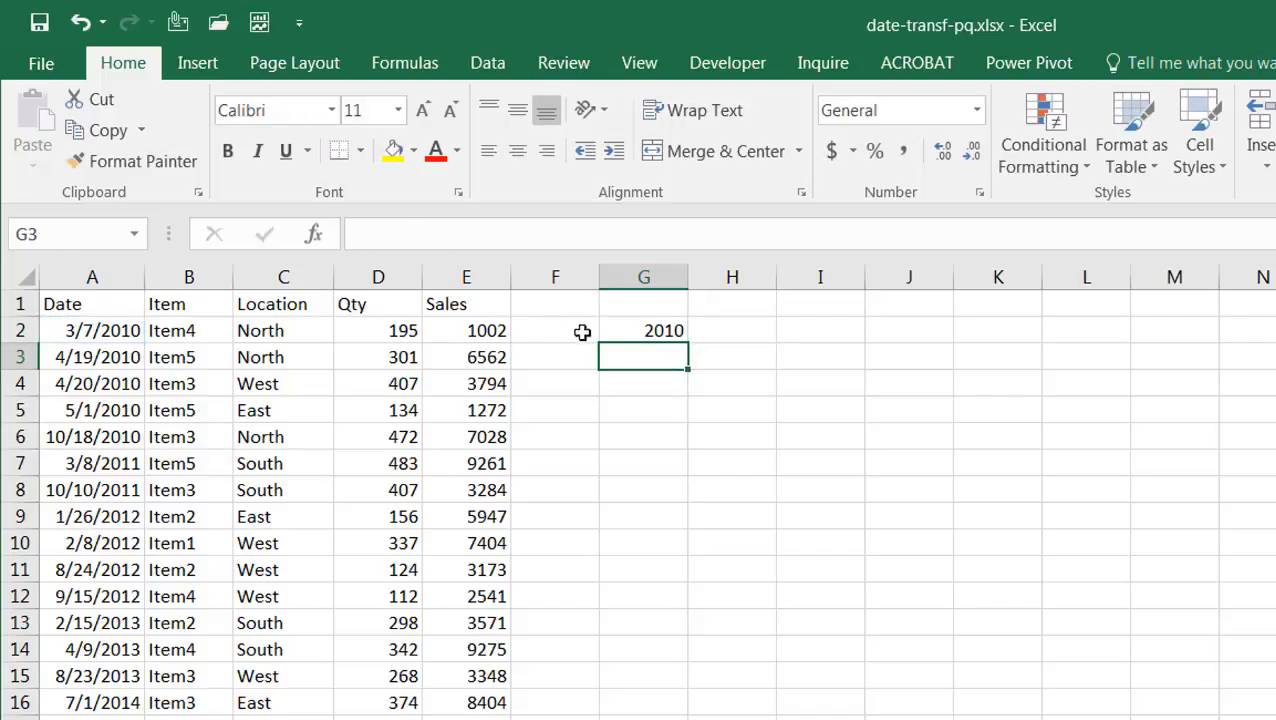
pyautogui.click(643, 333)
pyautogui.press('Delete')
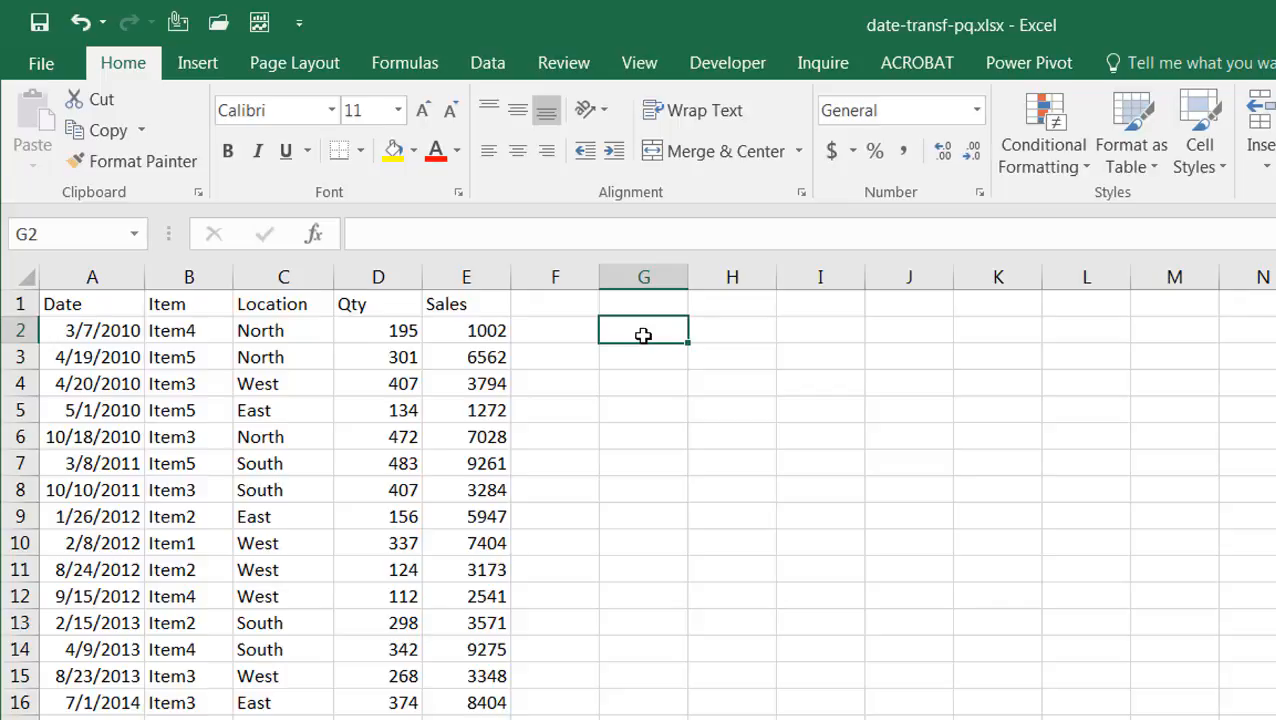
# Load the data range A1:E31 with headers as a table into the Power Query Editor
pyautogui.click(239, 442)
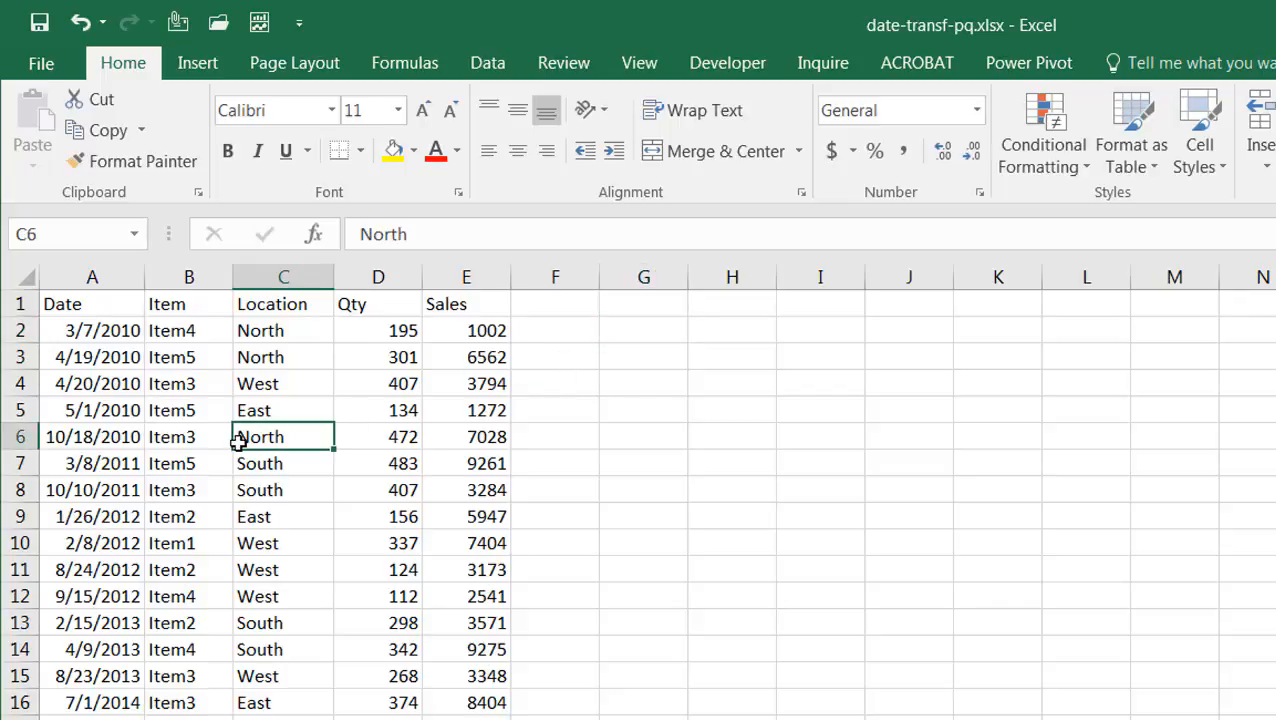
pyautogui.click(492, 64)
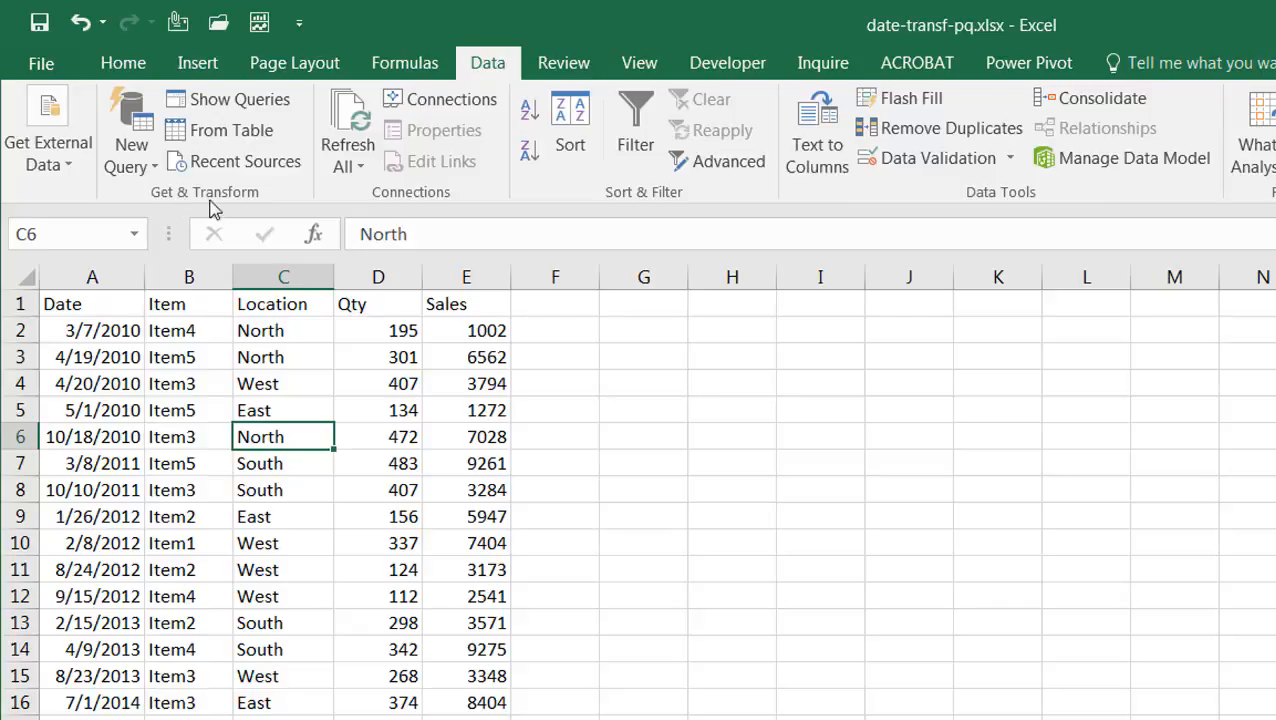
pyautogui.click(232, 140)
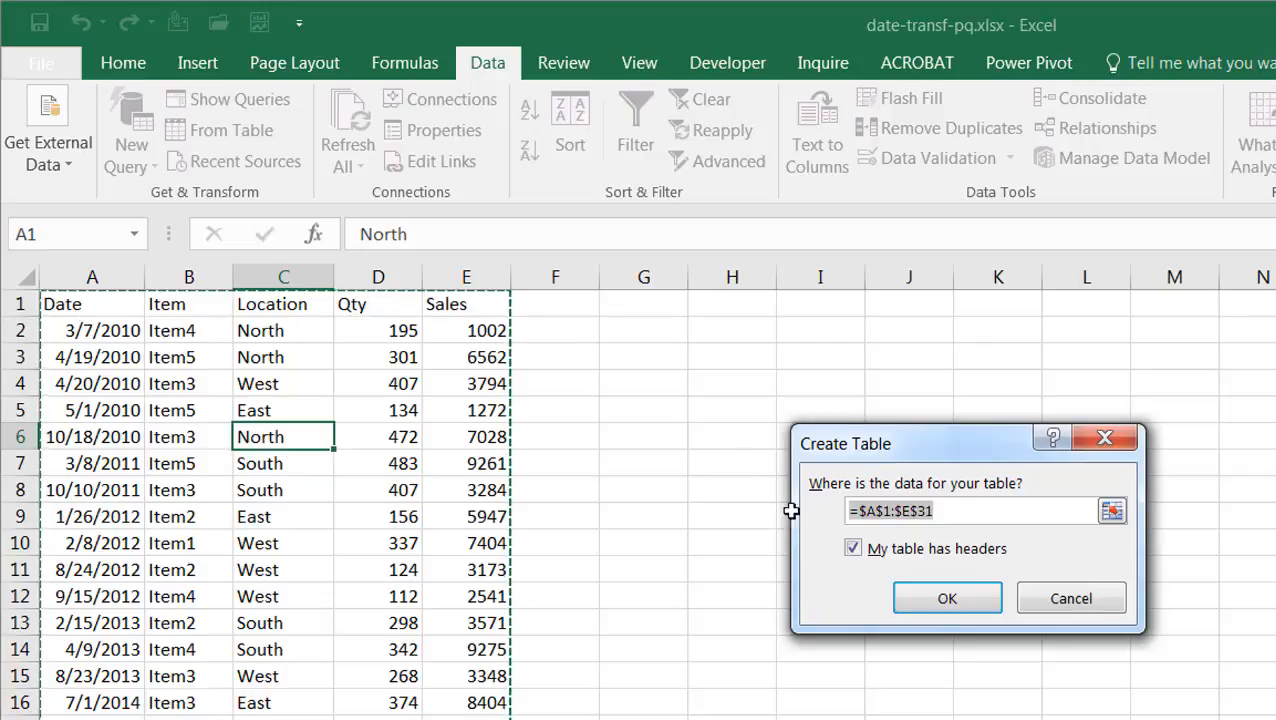
pyautogui.click(938, 604)
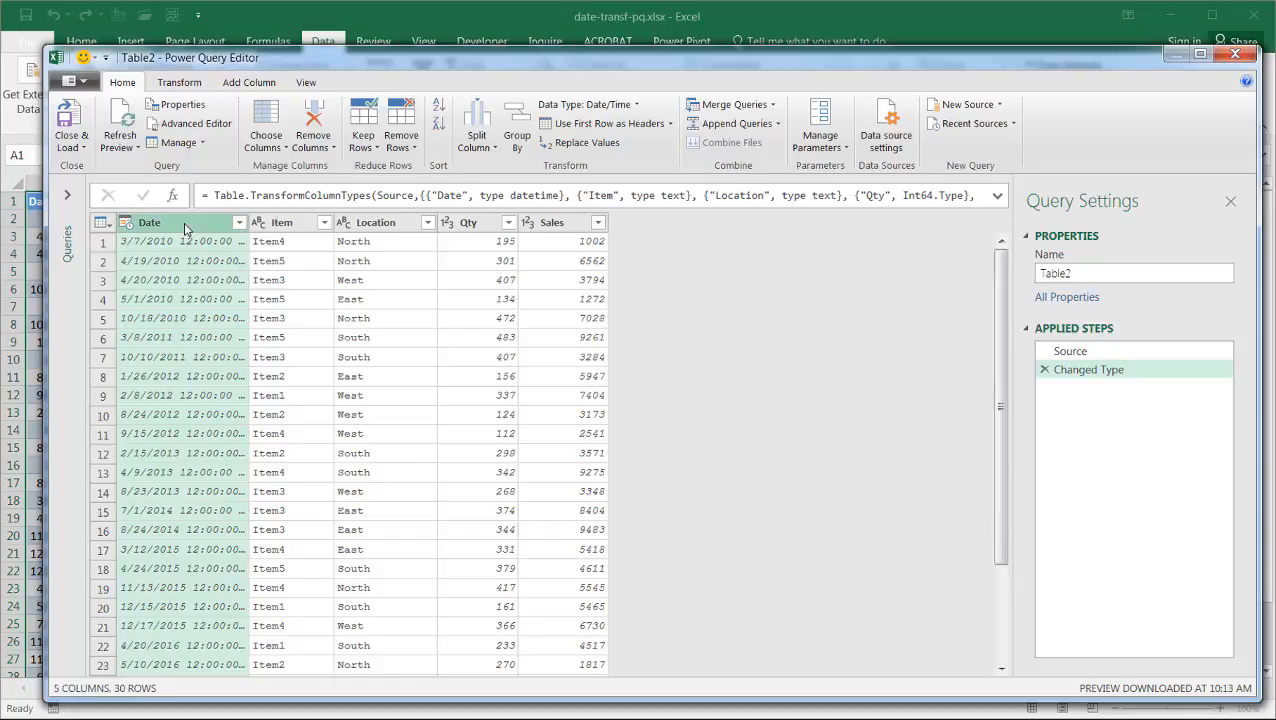
# Add a Year column extracted from the Date column
pyautogui.click(234, 85)
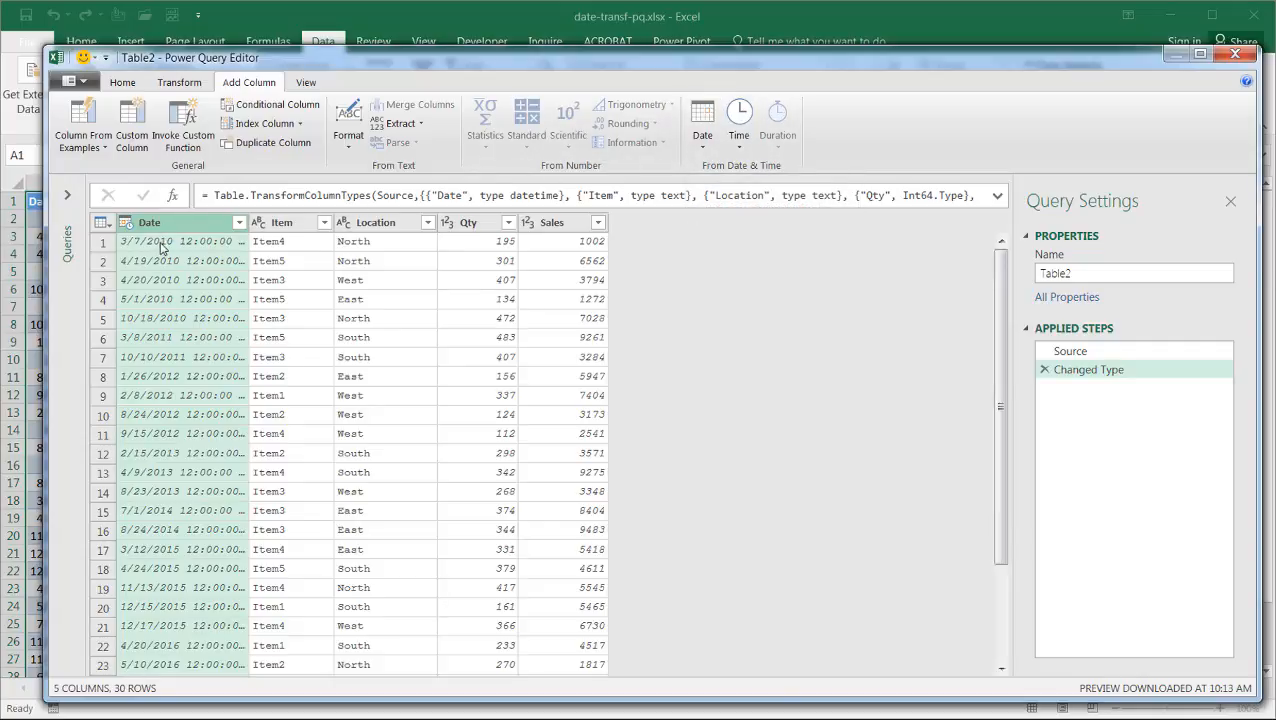
pyautogui.click(180, 83)
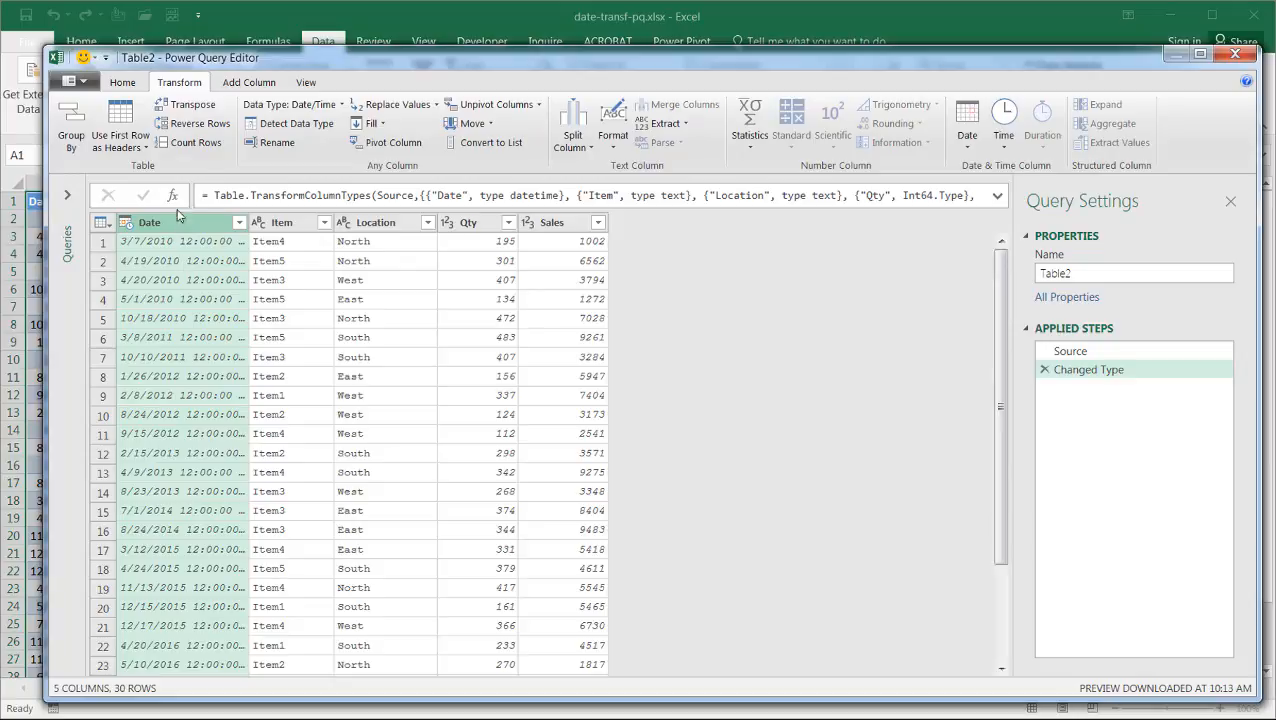
pyautogui.click(246, 84)
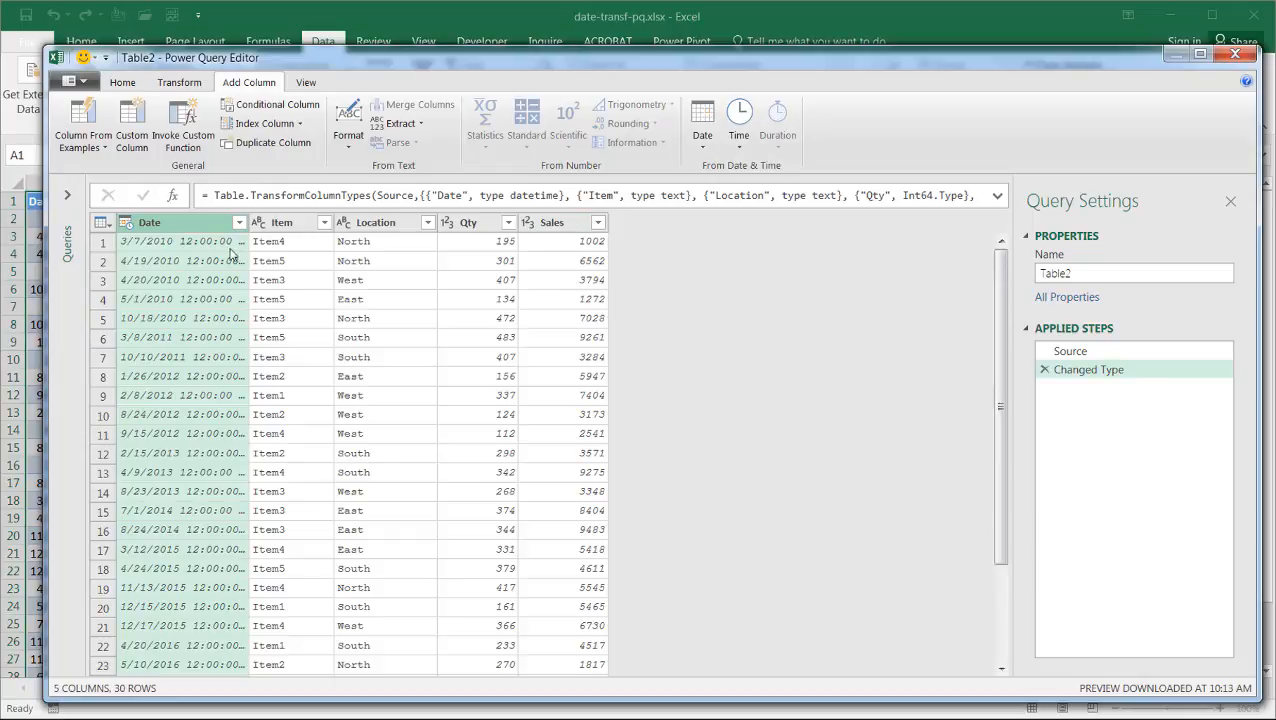
pyautogui.click(703, 128)
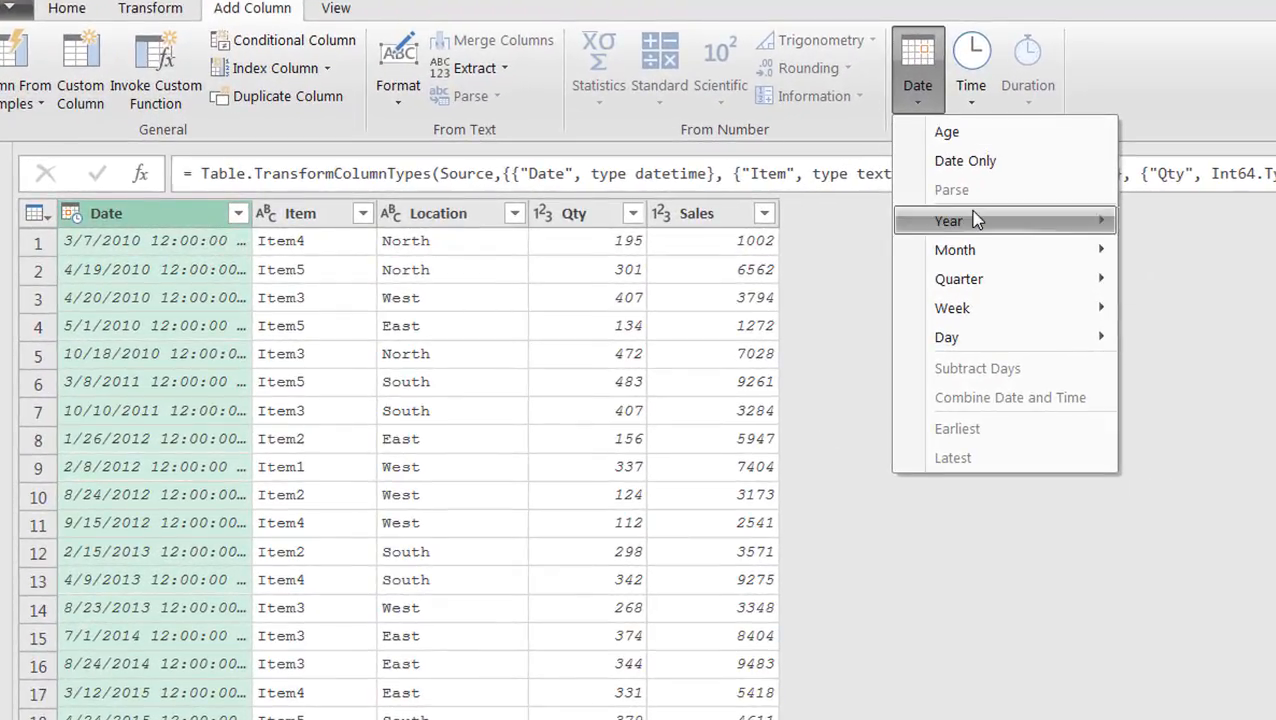
pyautogui.moveTo(1110, 220)
pyautogui.click(1172, 226)
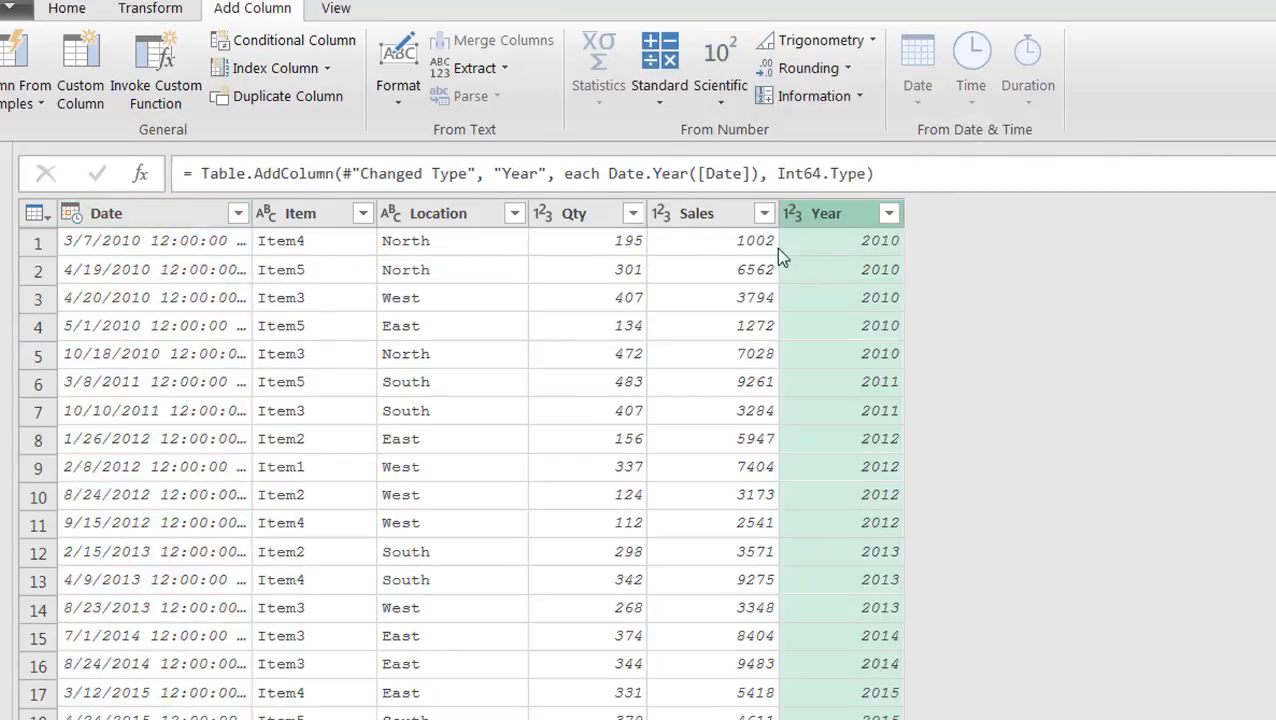
# Add a Month number column and a Month Name column extracted from the Date column
pyautogui.click(150, 222)
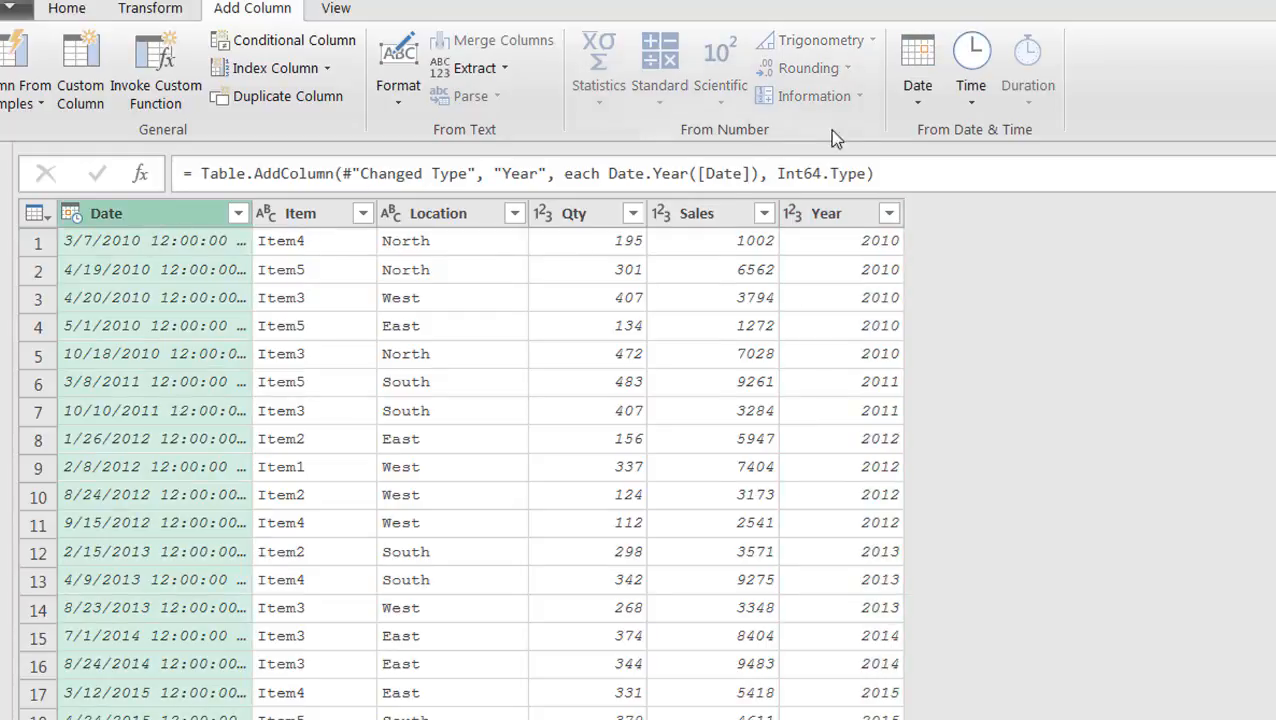
pyautogui.click(916, 96)
pyautogui.moveTo(981, 245)
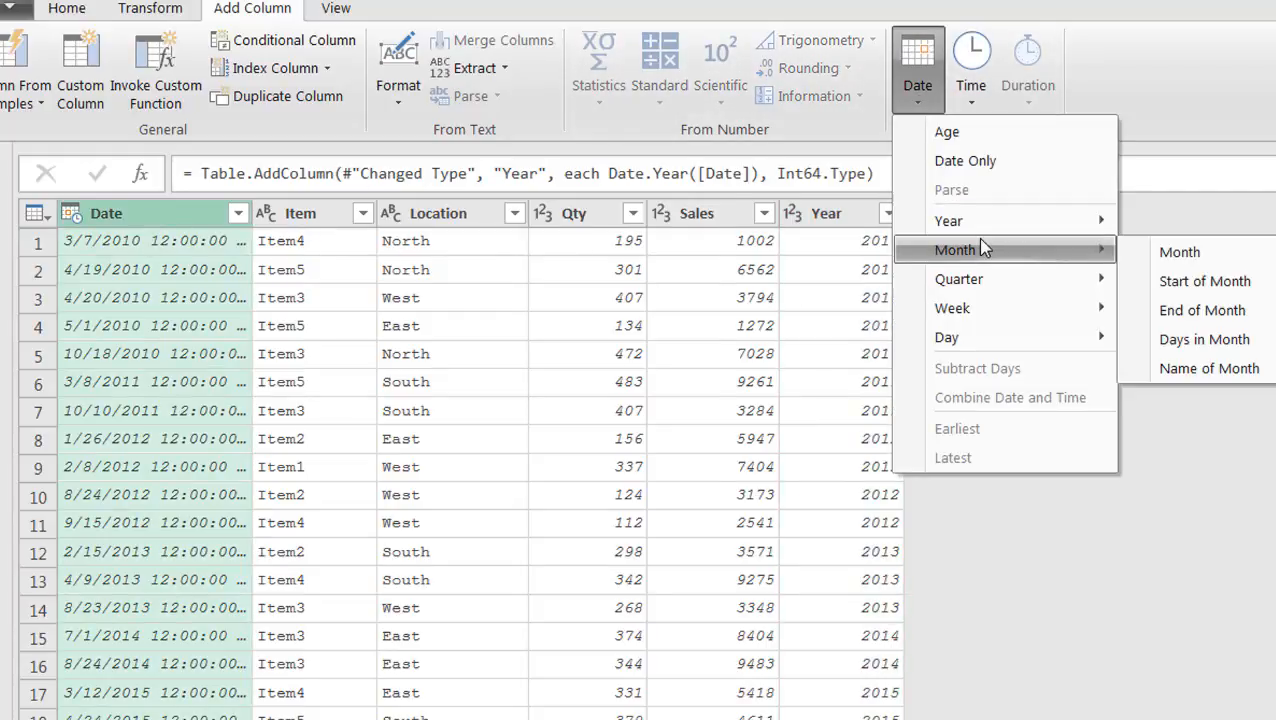
pyautogui.click(1186, 258)
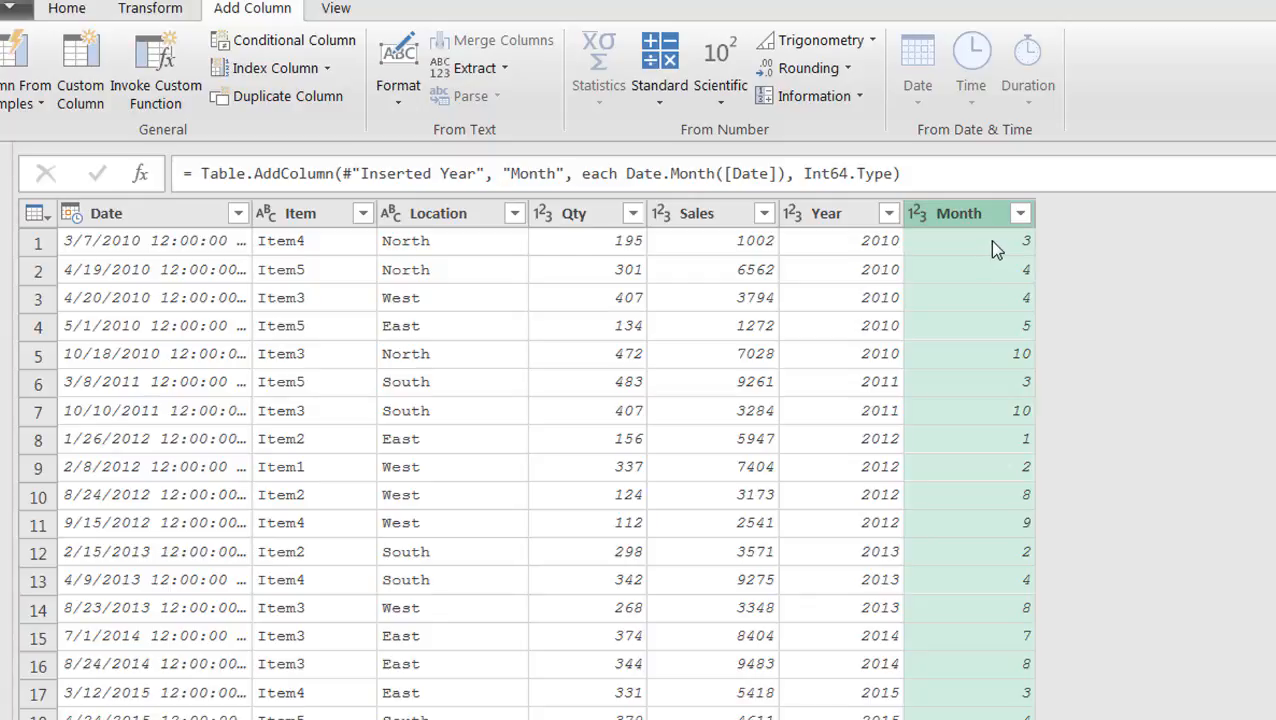
pyautogui.click(190, 218)
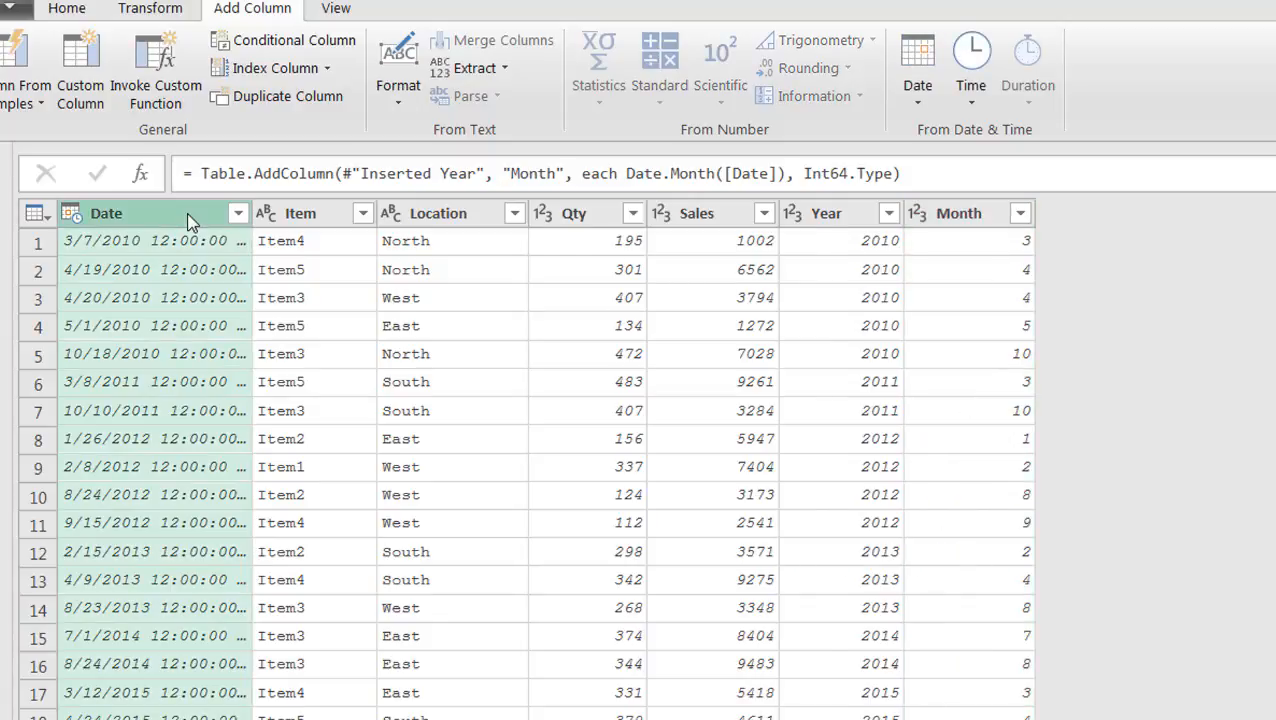
pyautogui.click(920, 106)
pyautogui.moveTo(1020, 262)
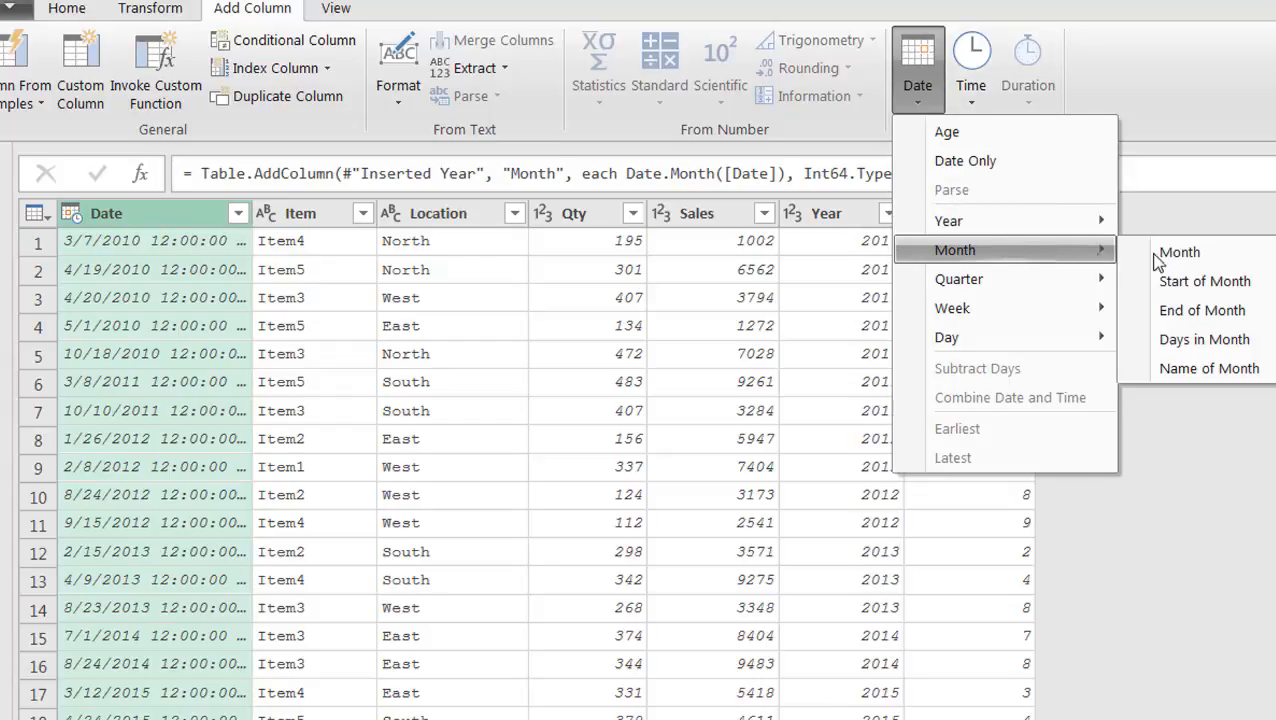
pyautogui.click(1208, 369)
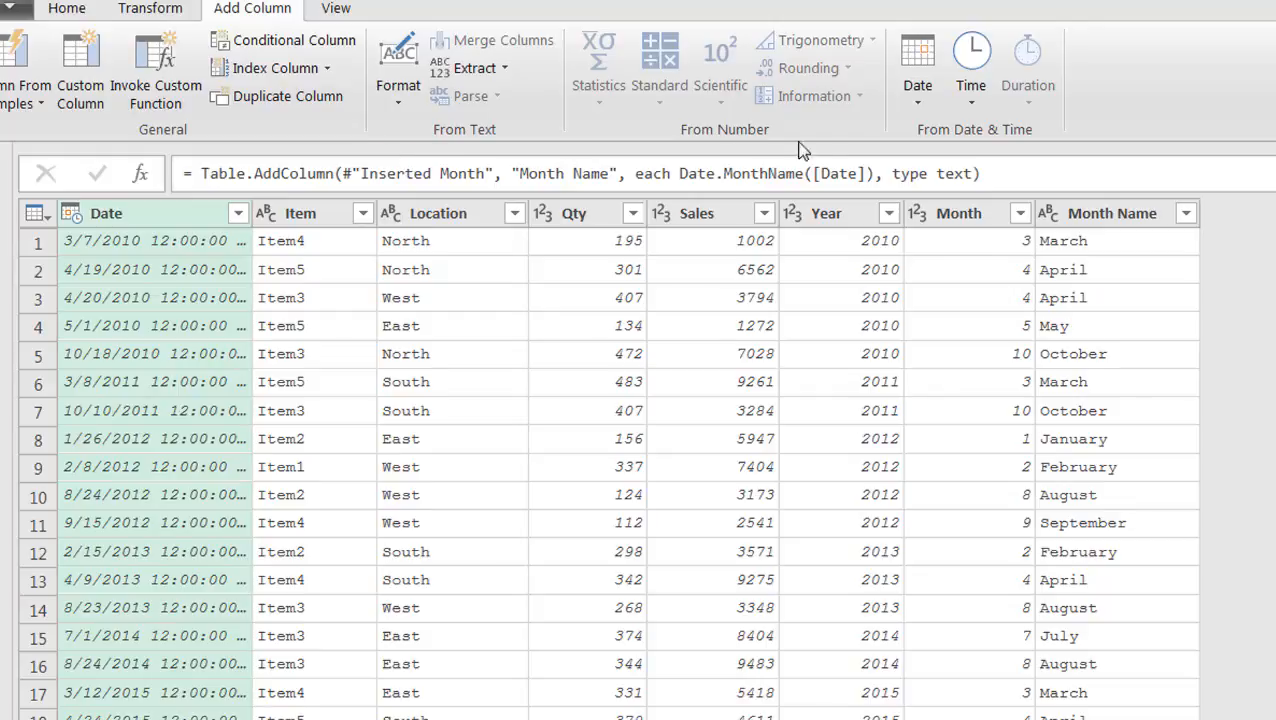
# Add a Quarter of Year column extracted from the Date column
pyautogui.click(901, 106)
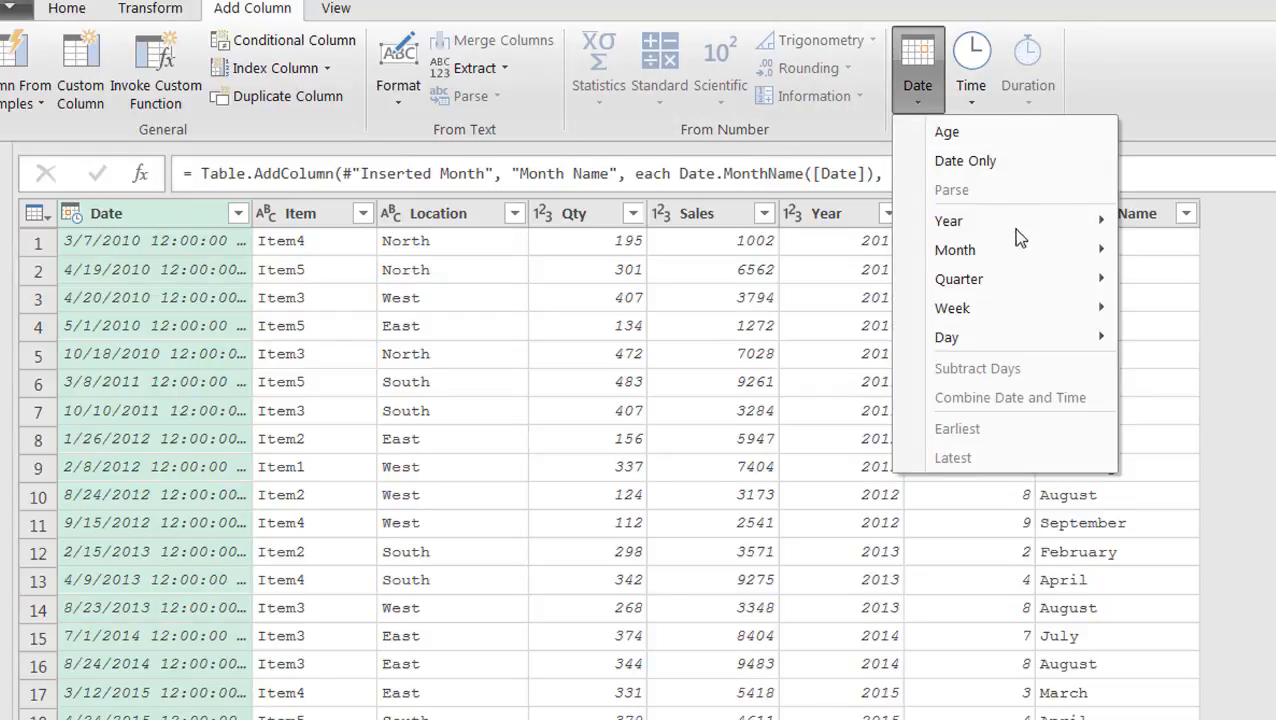
pyautogui.moveTo(1014, 279)
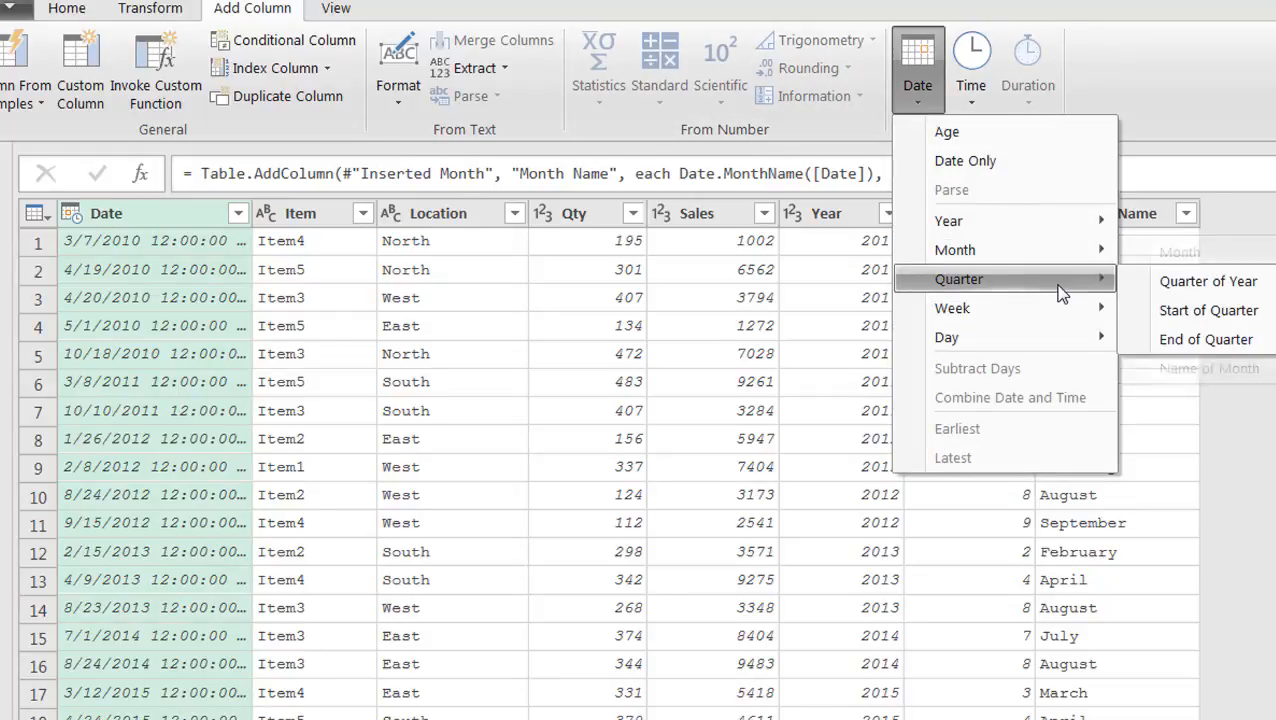
pyautogui.click(1186, 281)
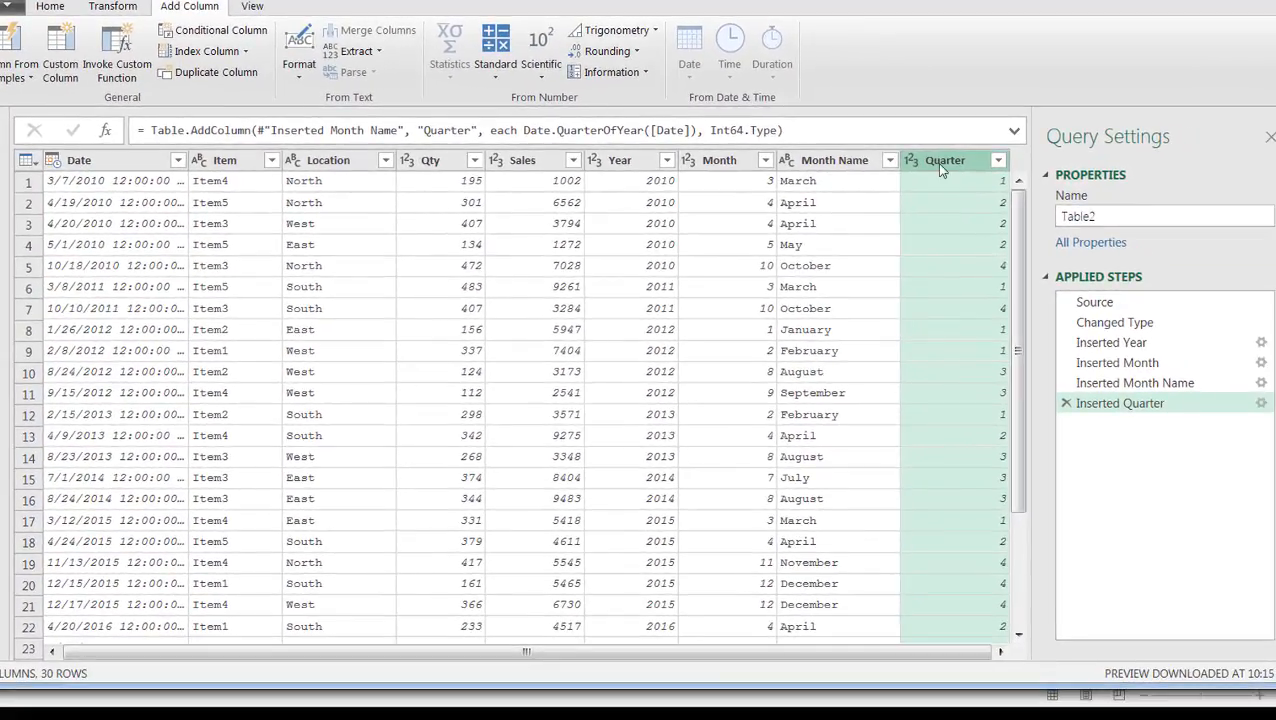
pyautogui.click(126, 166)
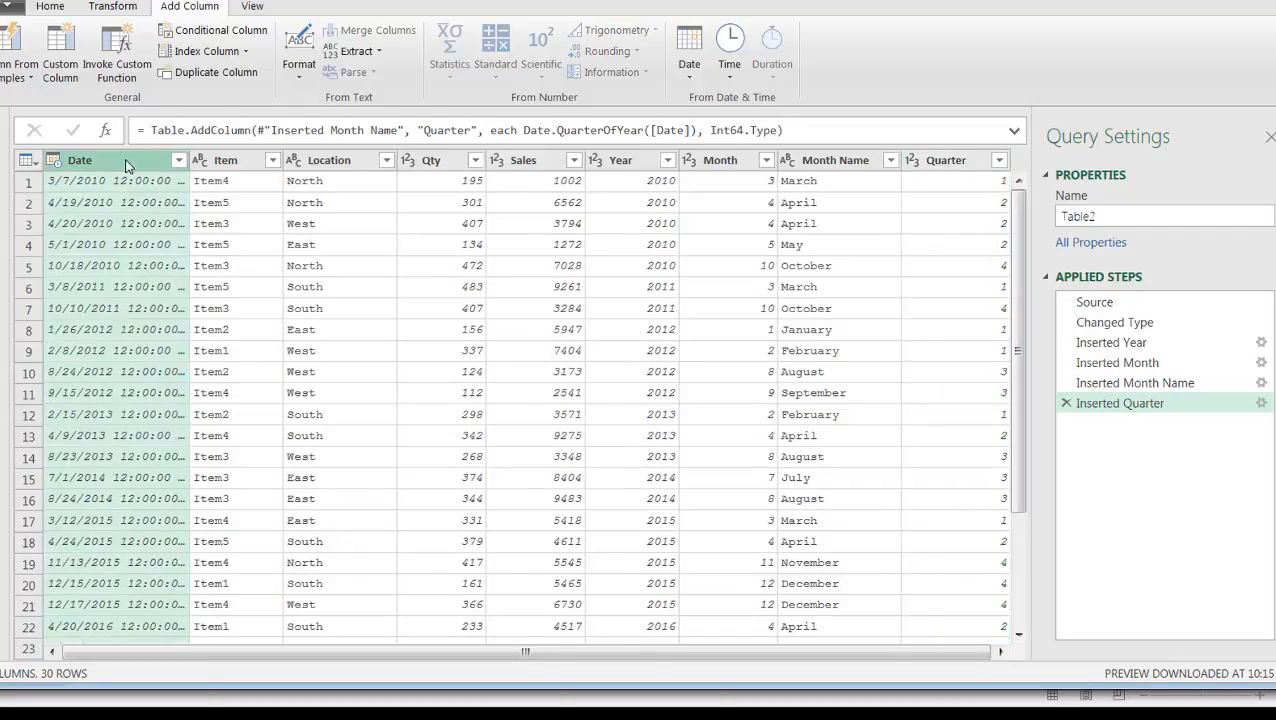
pyautogui.click(692, 66)
pyautogui.moveTo(790, 231)
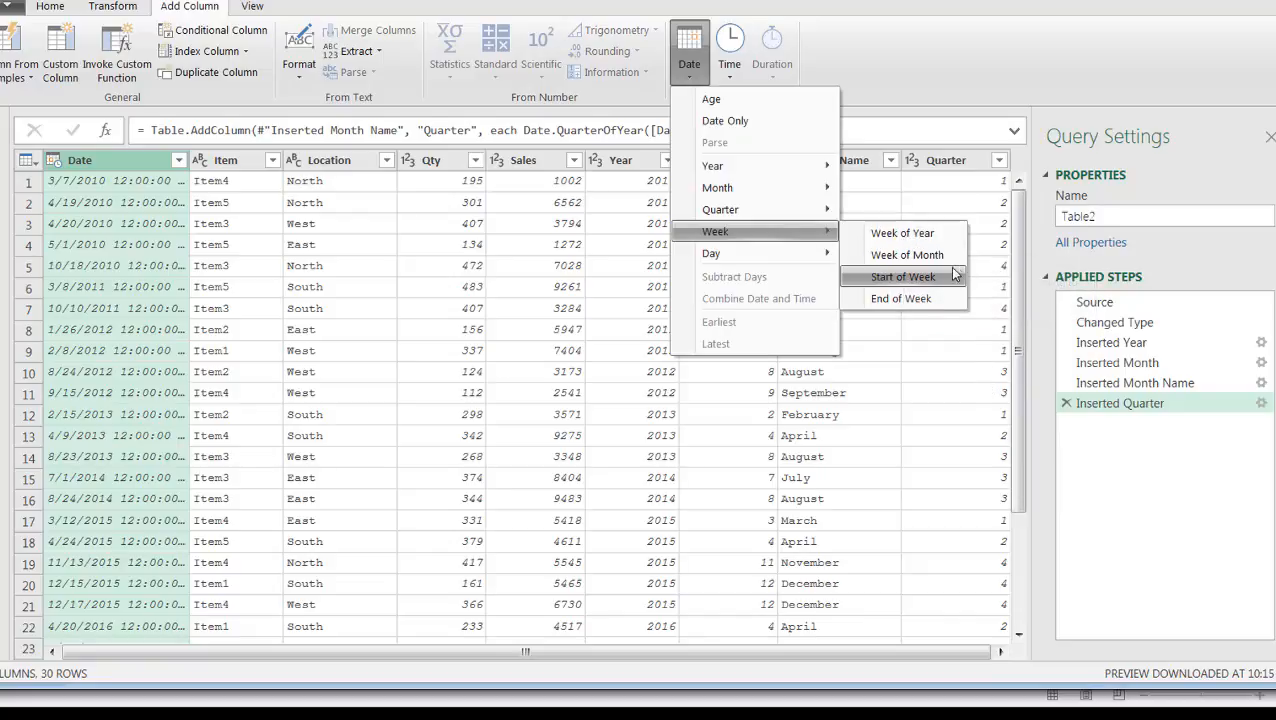
pyautogui.click(991, 55)
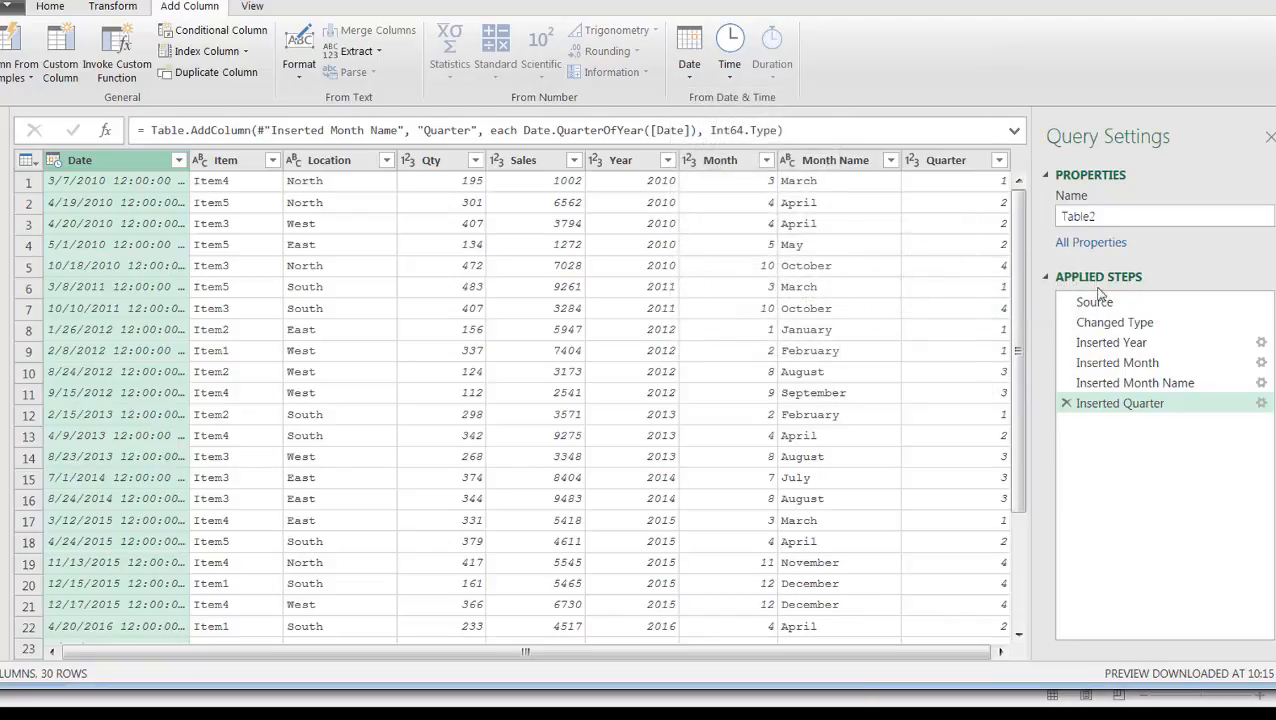
# Delete the Inserted Year step and all steps after it from the query, confirming the deletion
pyautogui.click(1108, 344)
pyautogui.rightClick(1108, 343)
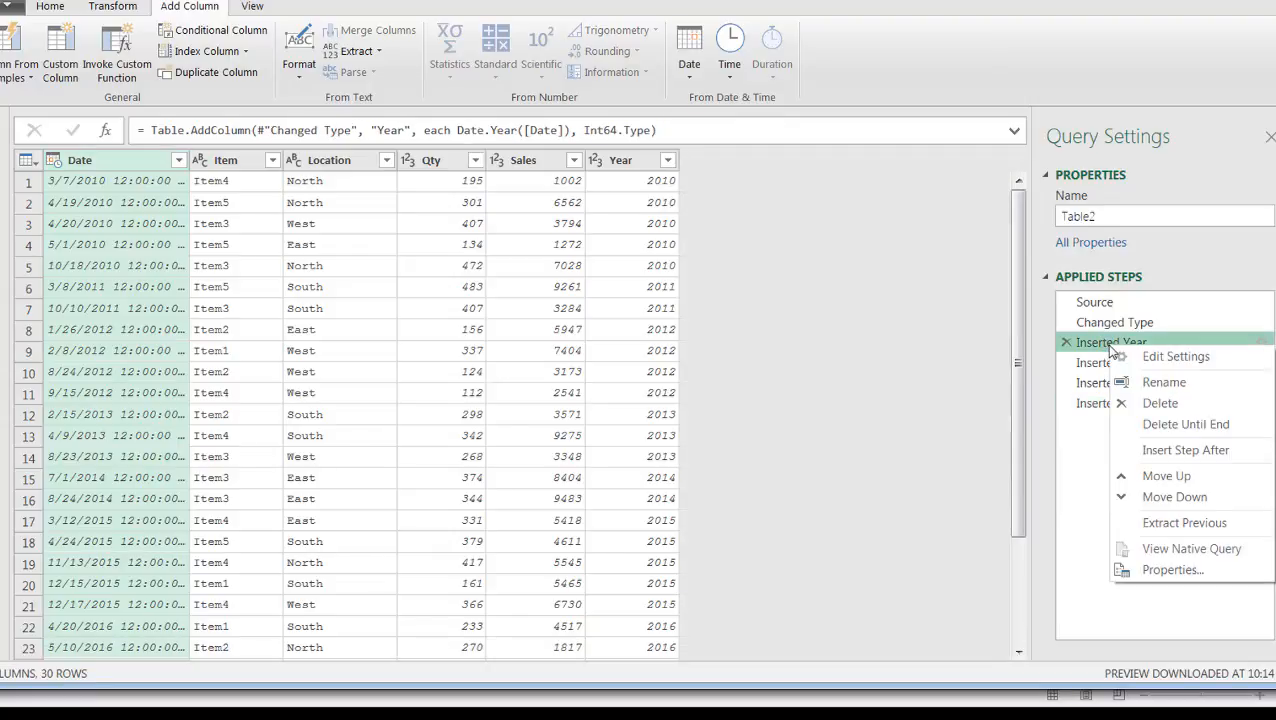
pyautogui.click(1176, 427)
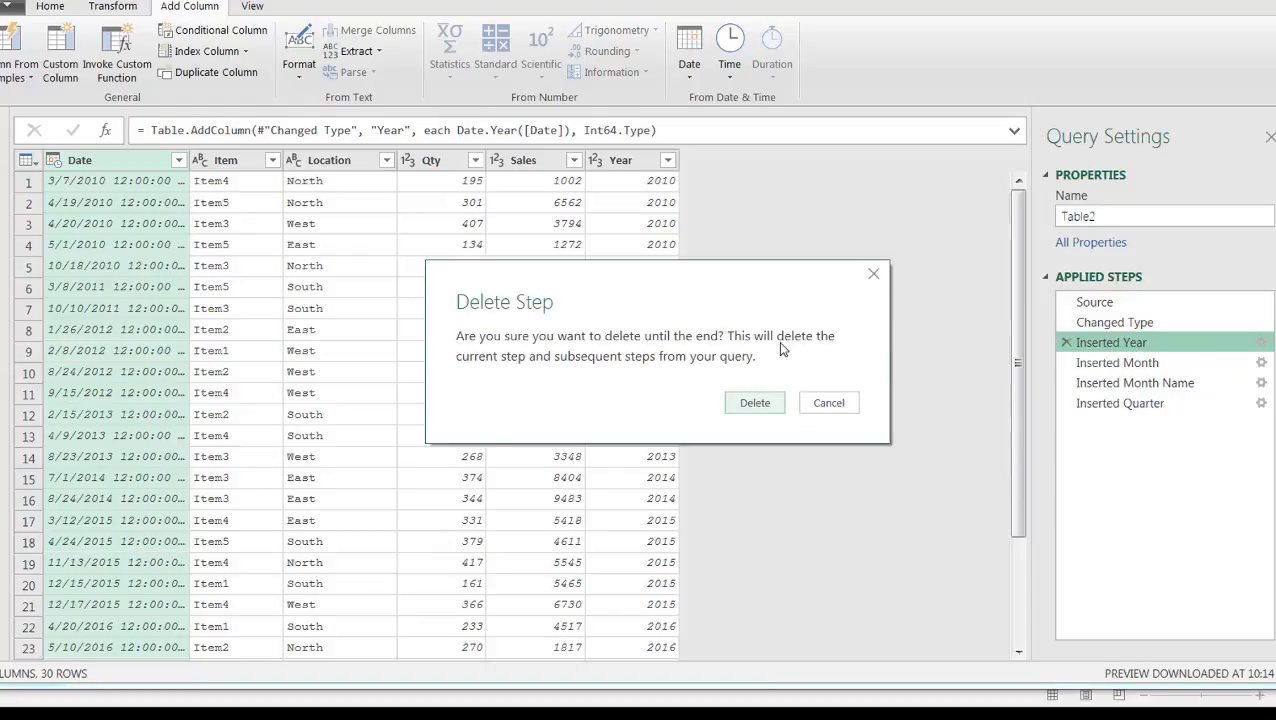
pyautogui.click(762, 404)
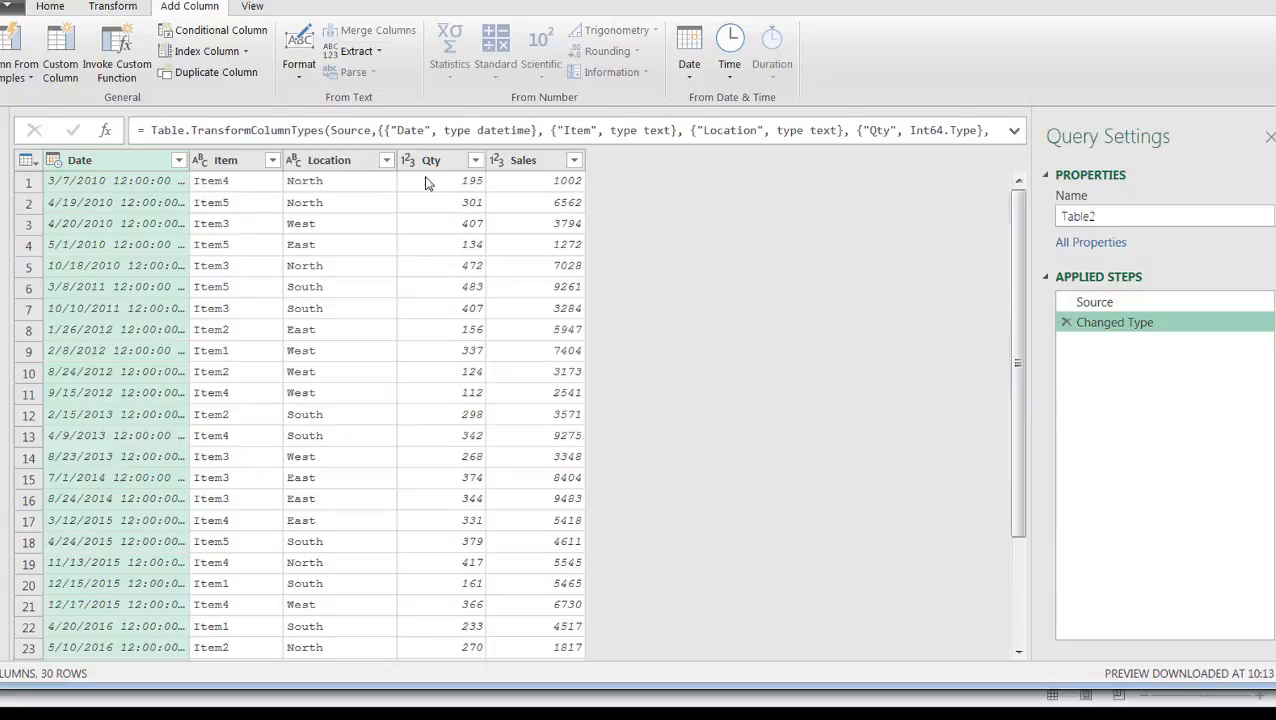
# Add a Week of Year column and a Week of Month column extracted from the Date column
pyautogui.click(700, 72)
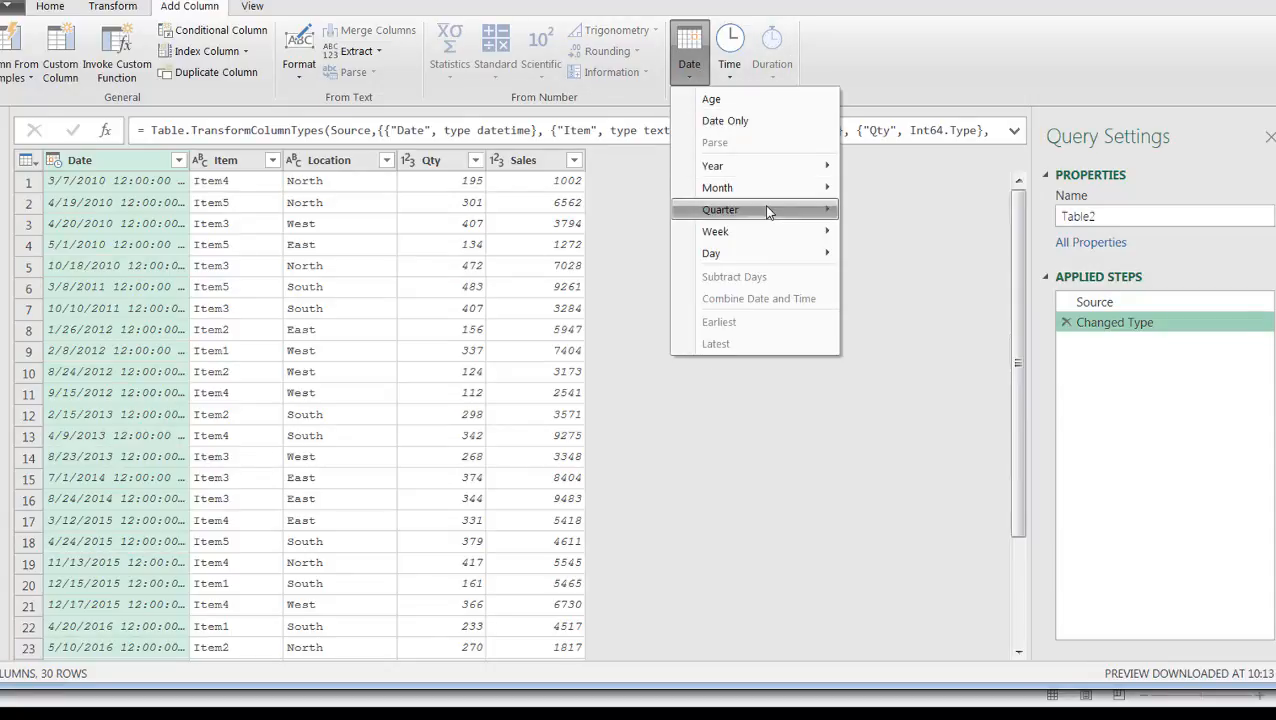
pyautogui.moveTo(772, 232)
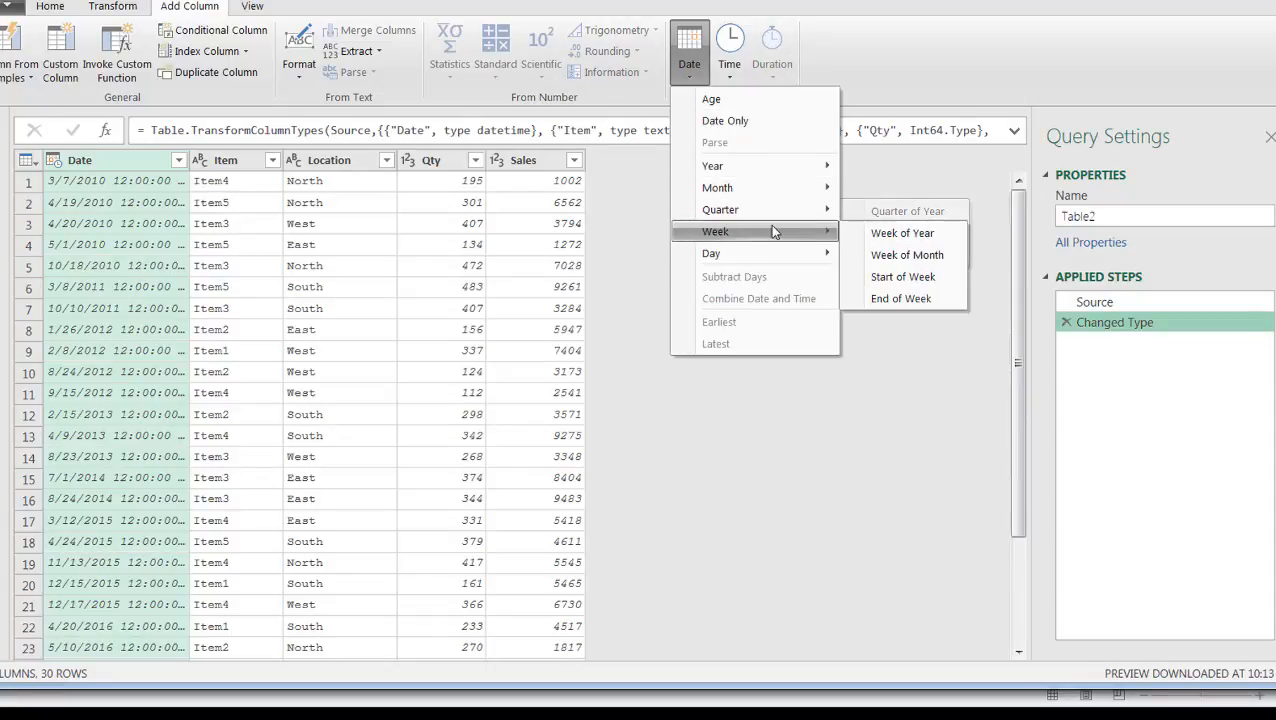
pyautogui.click(886, 236)
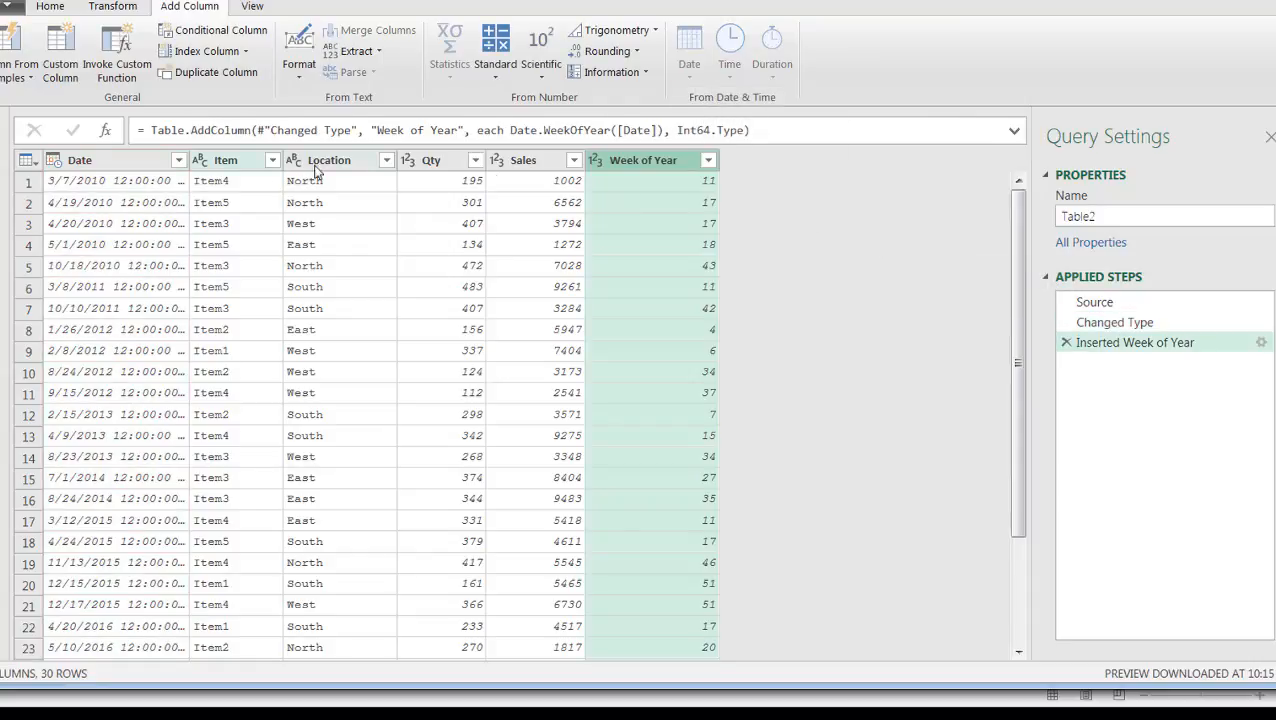
pyautogui.click(123, 160)
pyautogui.click(692, 80)
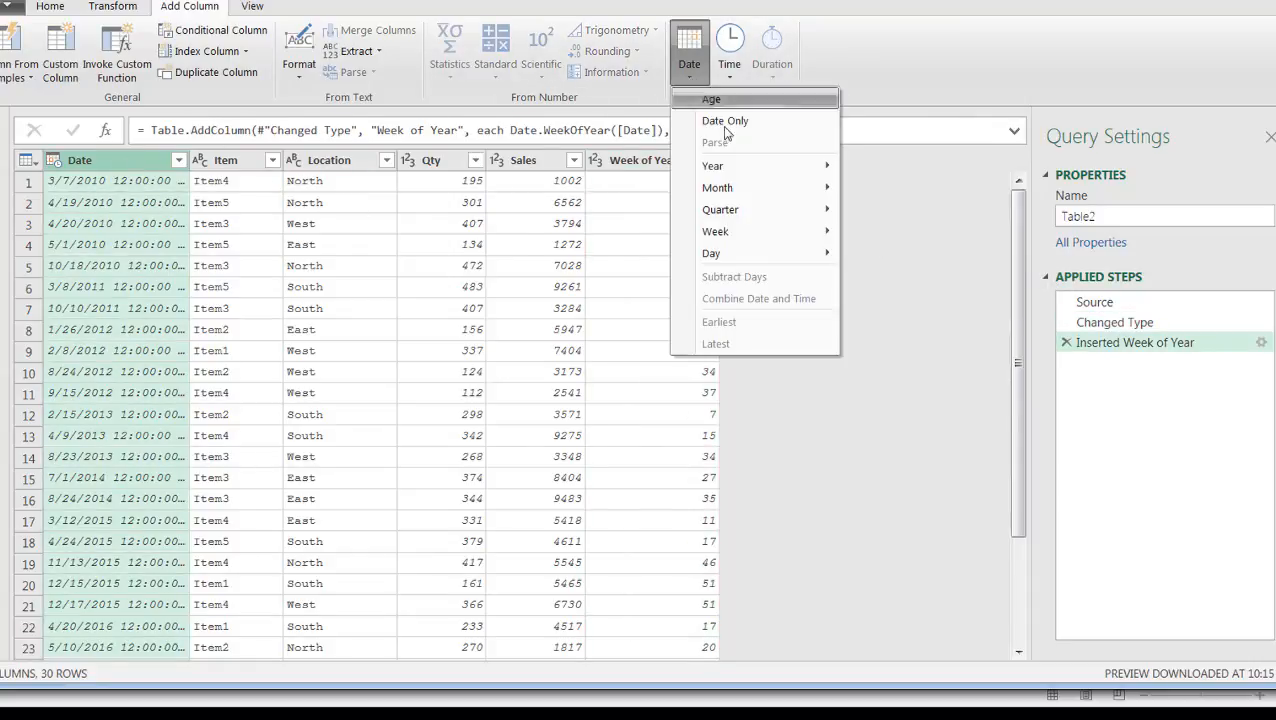
pyautogui.moveTo(790, 234)
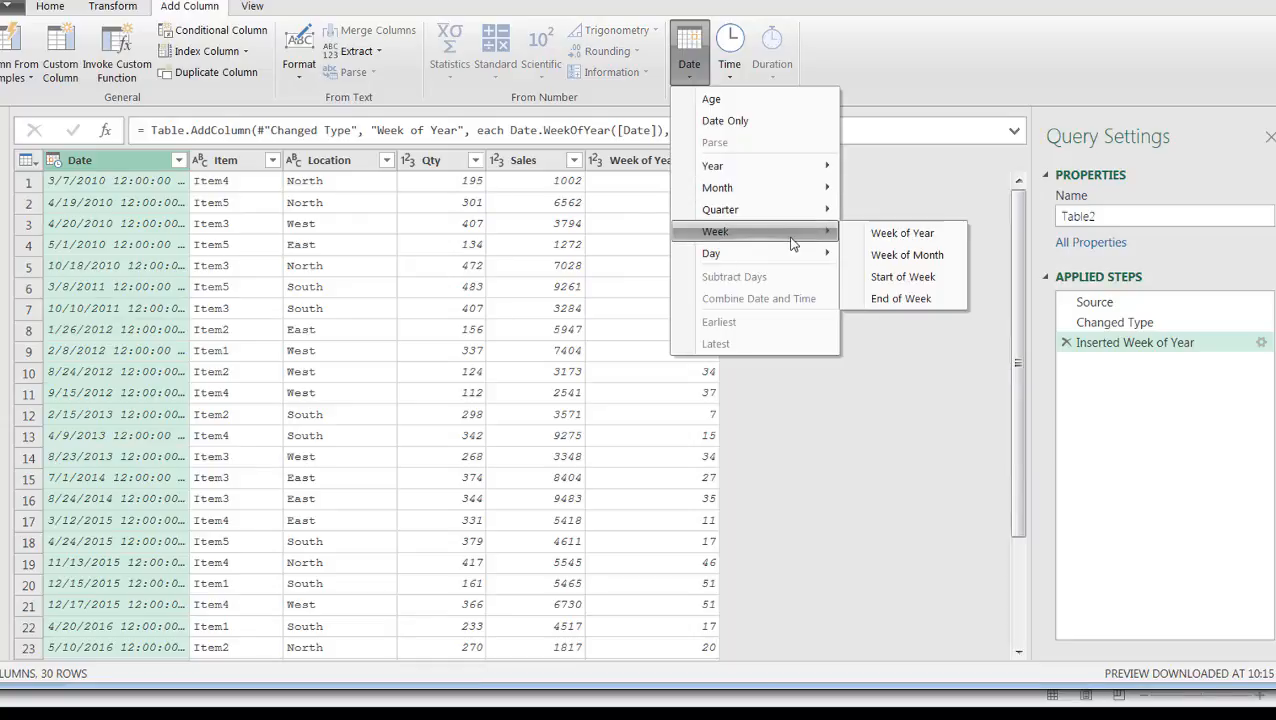
pyautogui.click(906, 255)
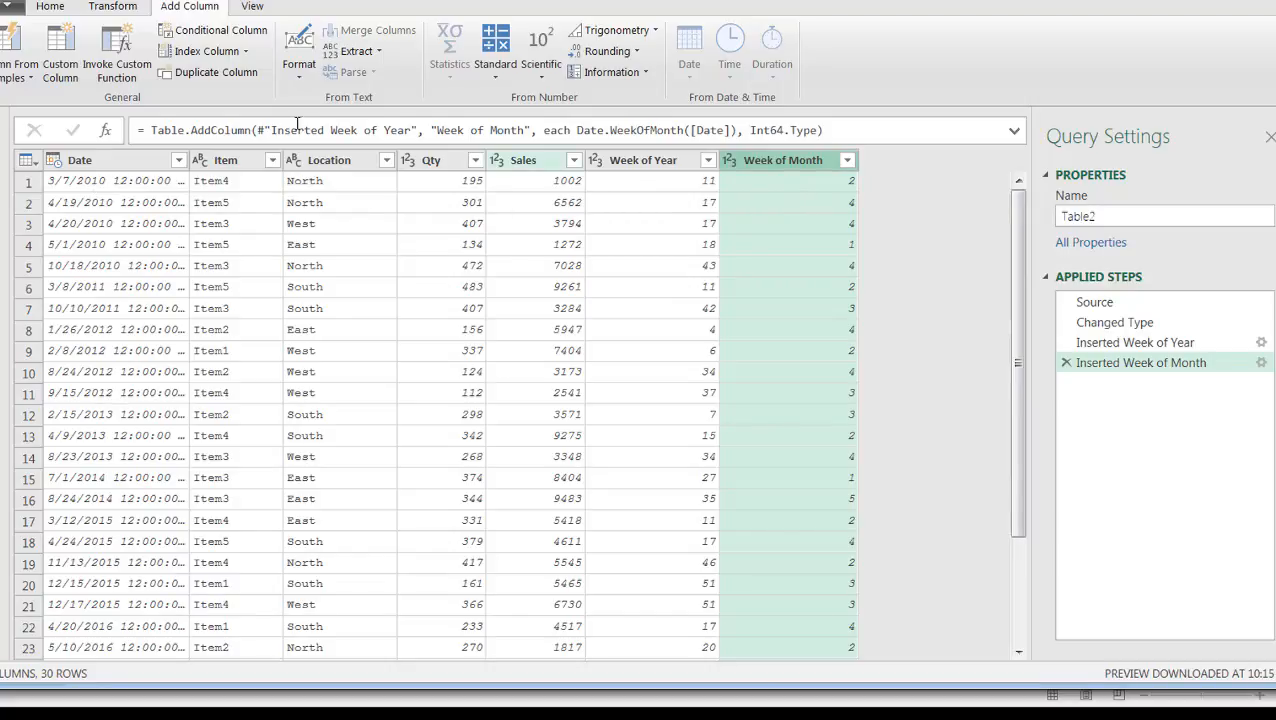
# Add a Day number column and a Day Name column extracted from the Date column
pyautogui.click(127, 163)
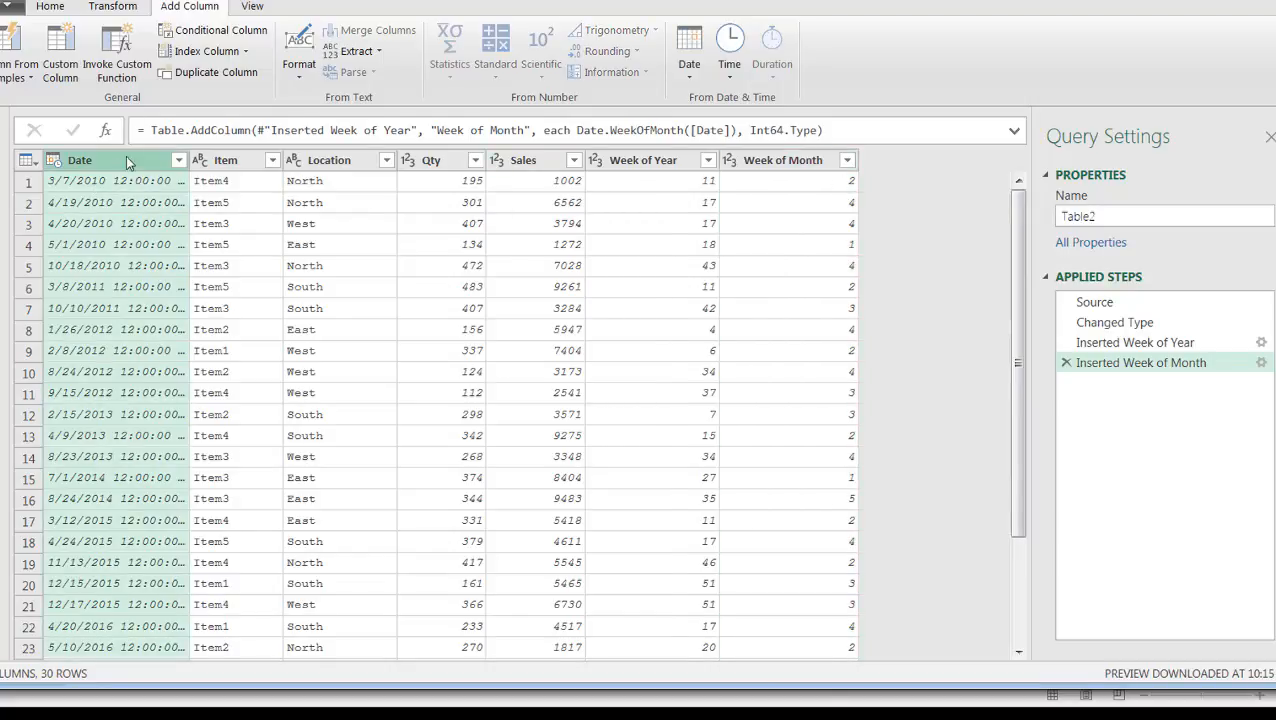
pyautogui.click(689, 55)
pyautogui.moveTo(771, 257)
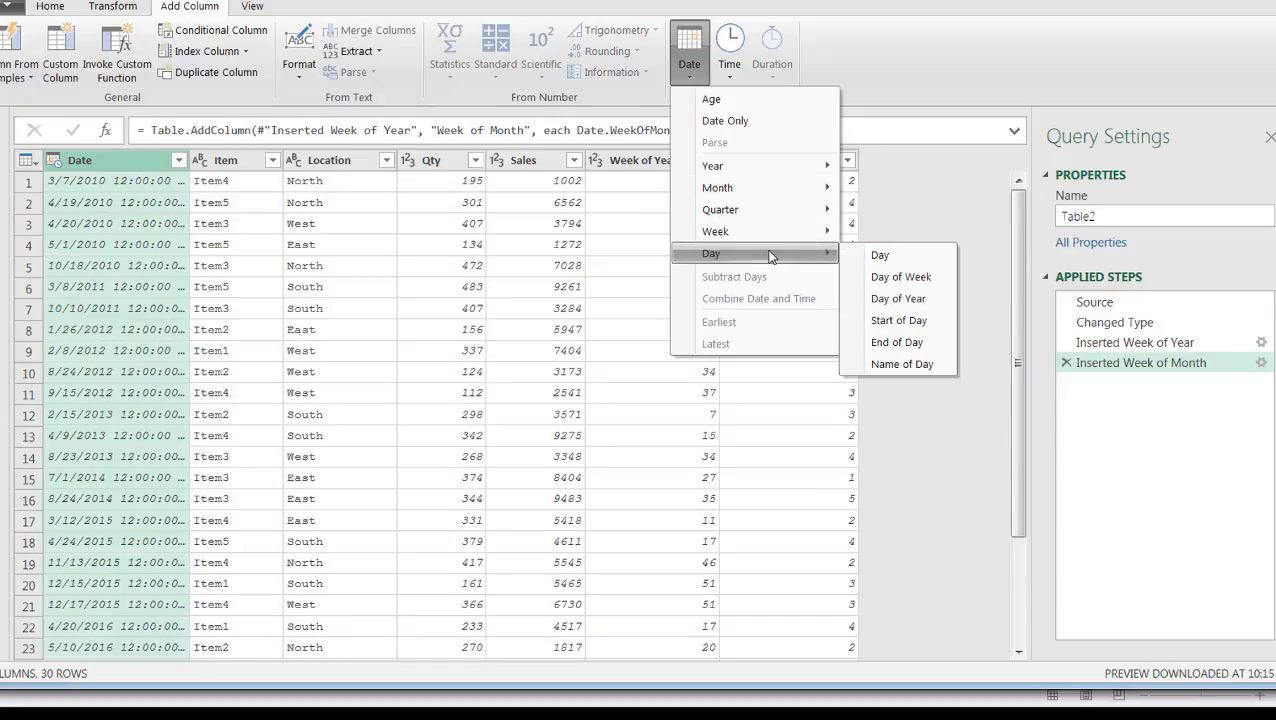
pyautogui.click(885, 256)
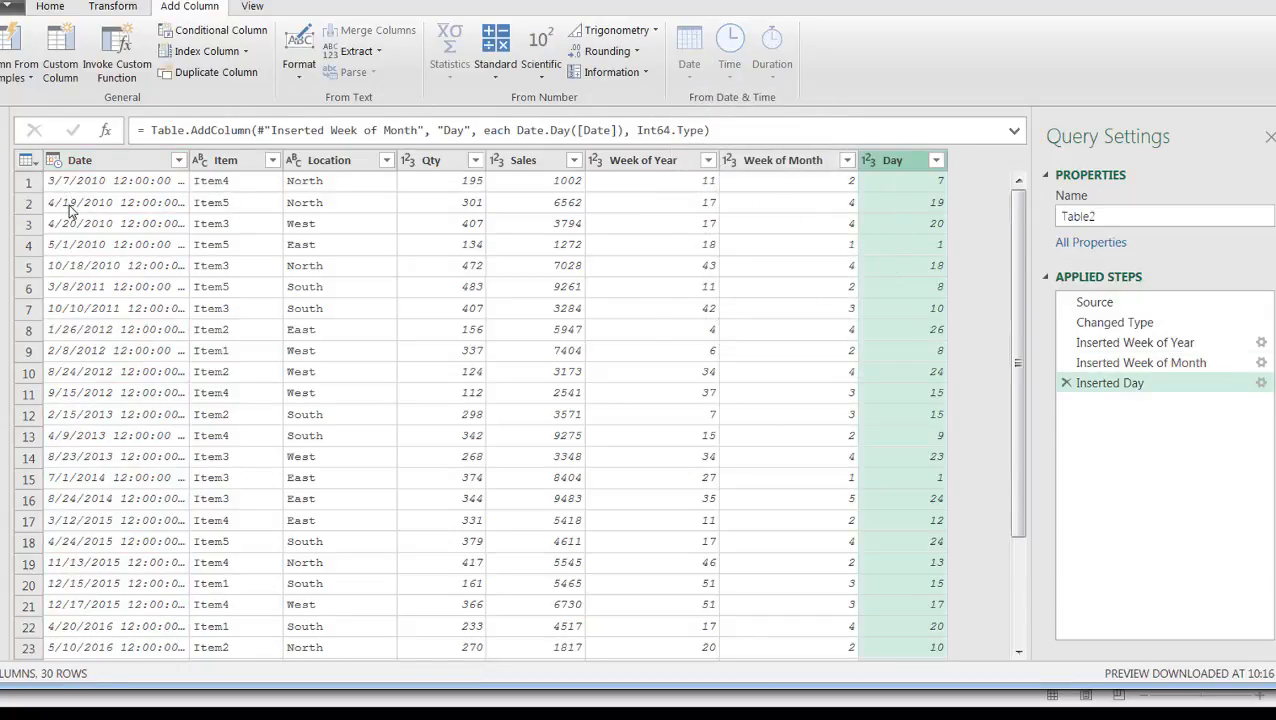
pyautogui.click(131, 165)
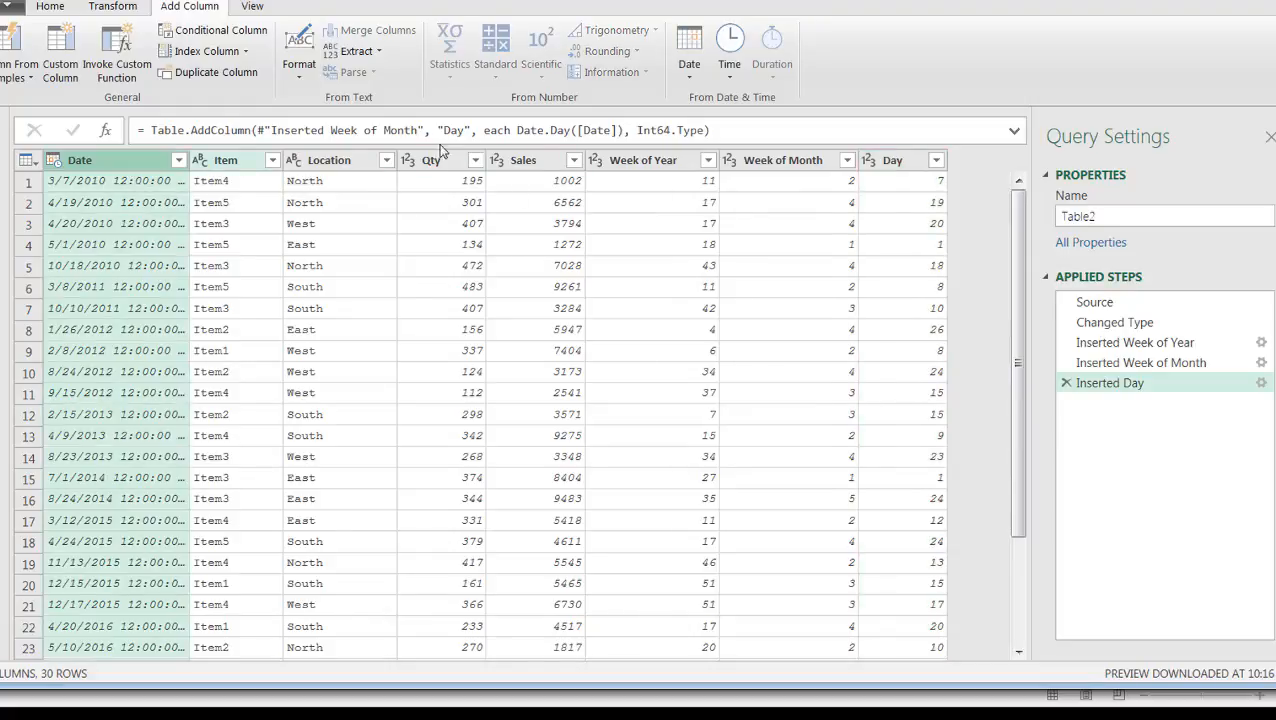
pyautogui.click(676, 86)
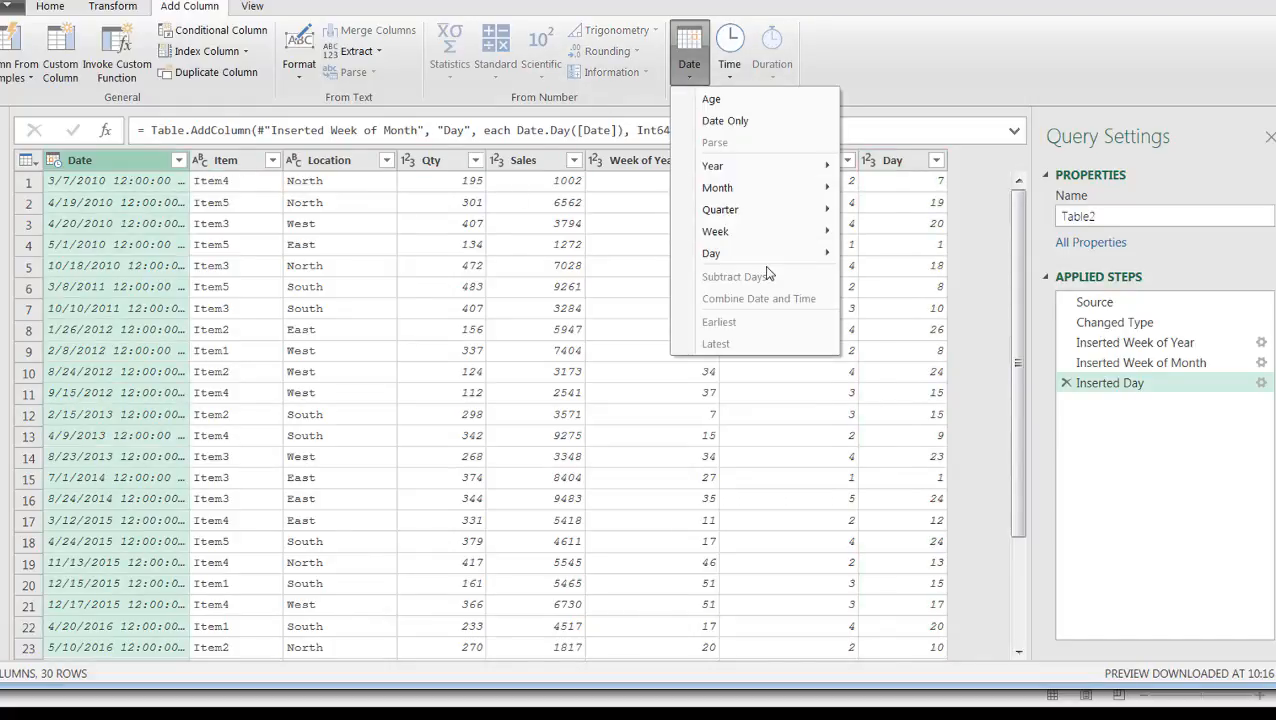
pyautogui.moveTo(770, 256)
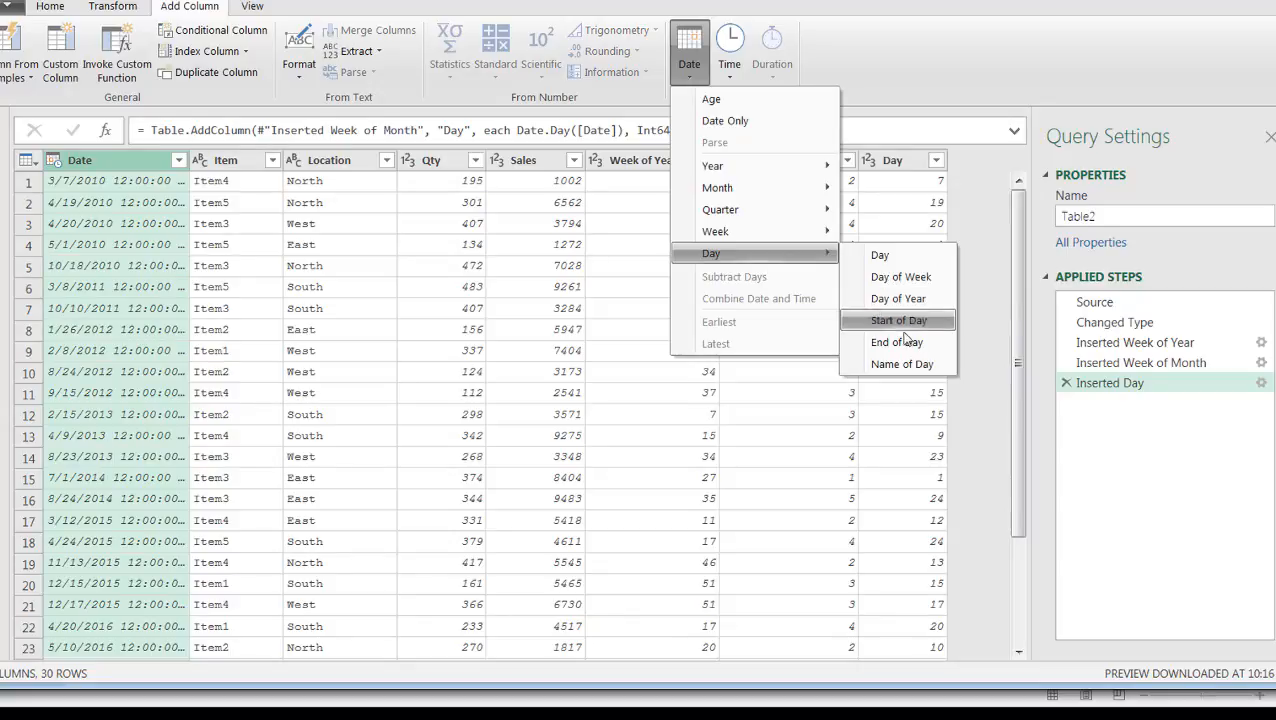
pyautogui.click(903, 364)
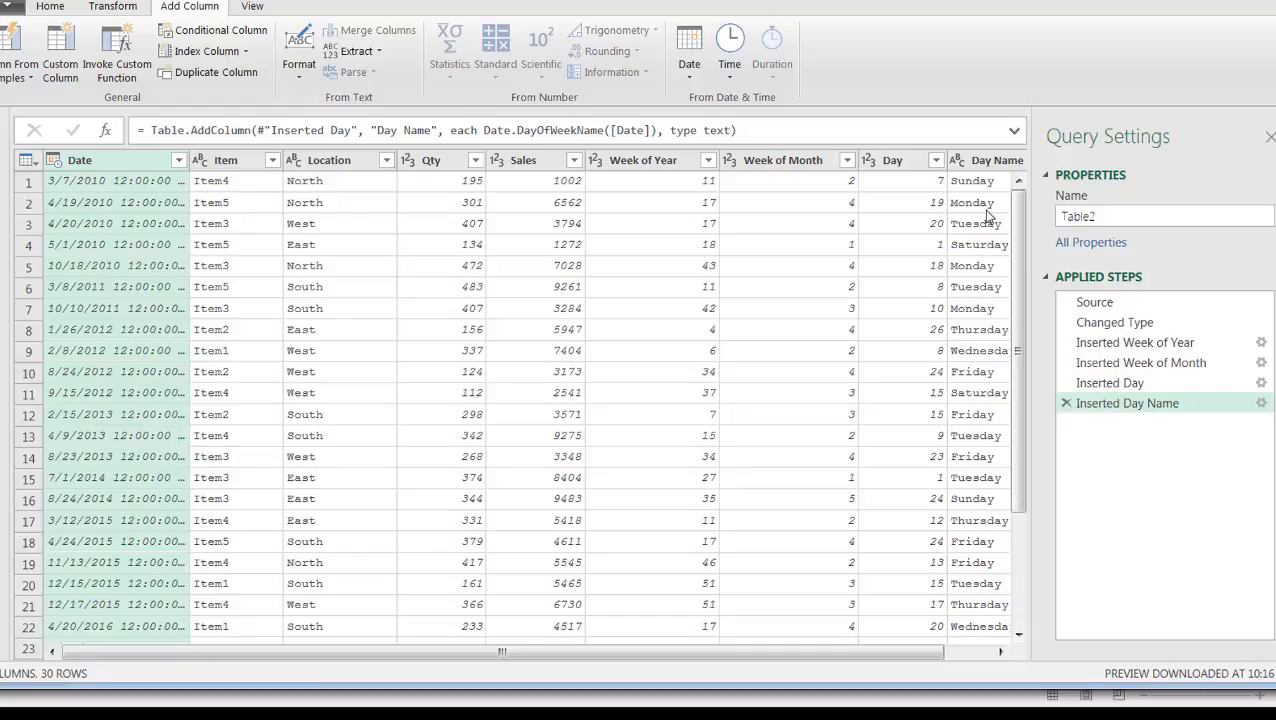
# Delete the Inserted Week of Year step and all steps after it from the query, confirming the deletion
pyautogui.click(1099, 343)
pyautogui.rightClick(1100, 344)
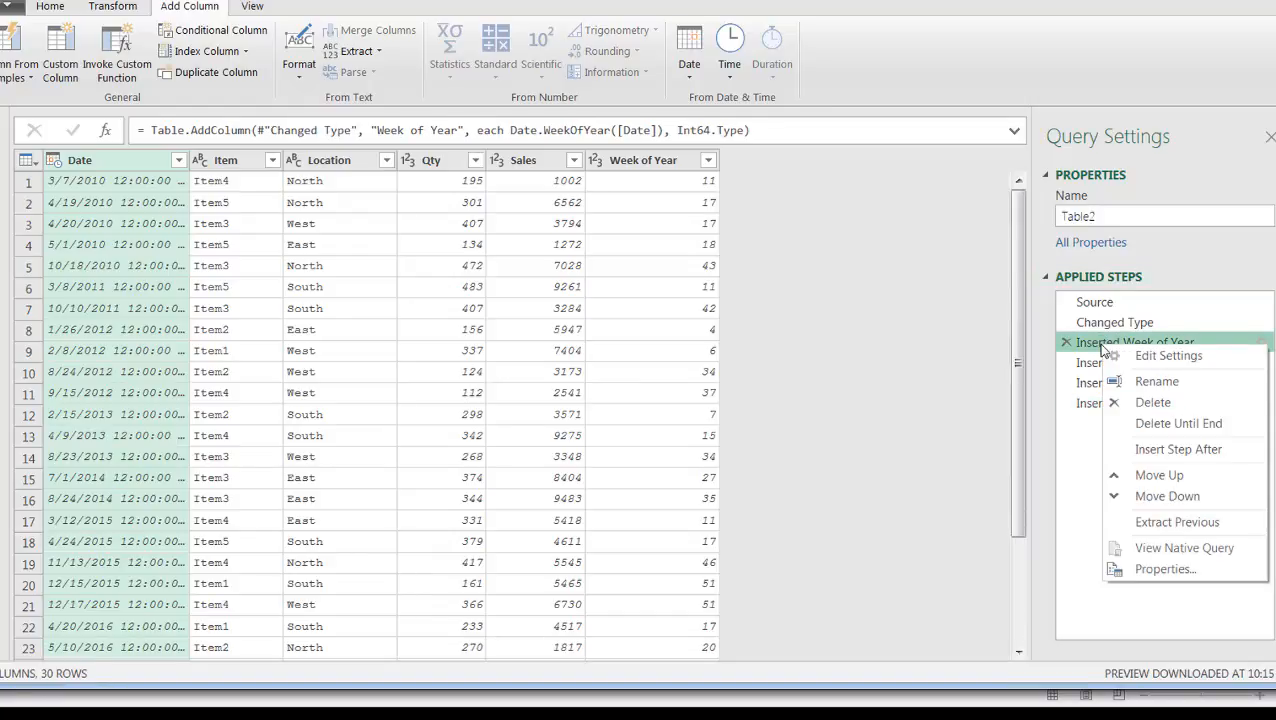
pyautogui.click(1180, 424)
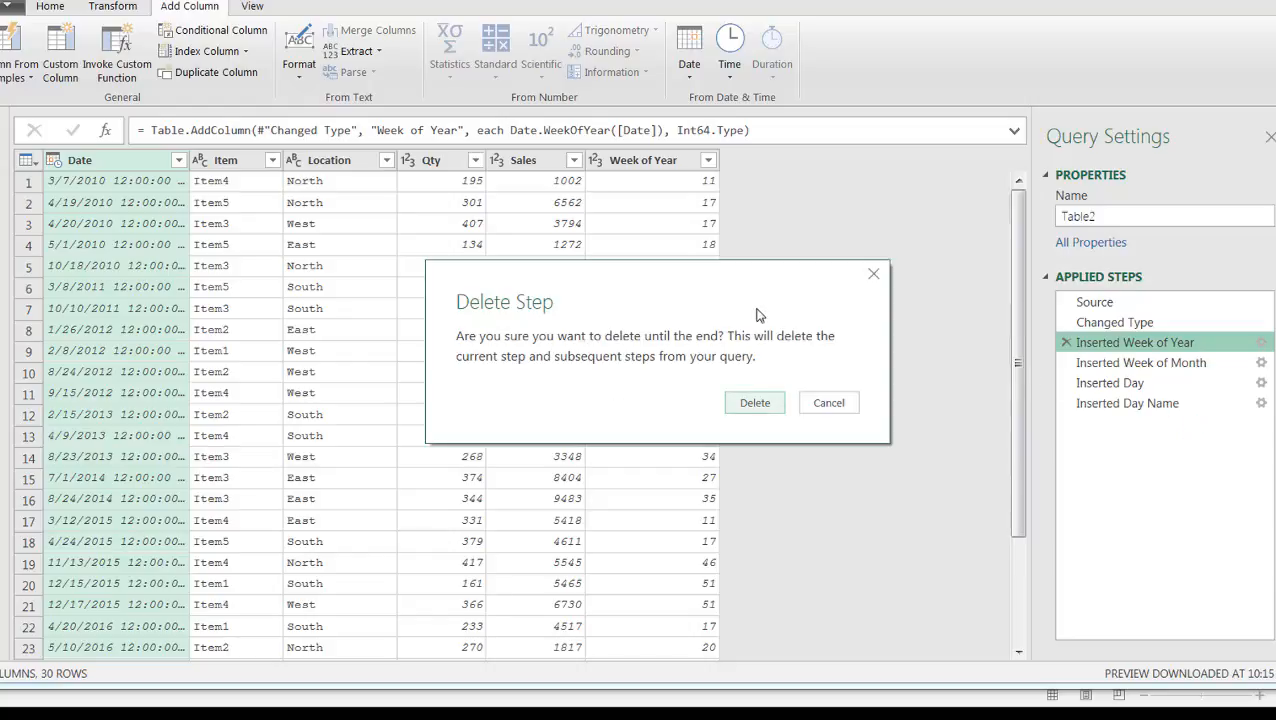
pyautogui.click(754, 403)
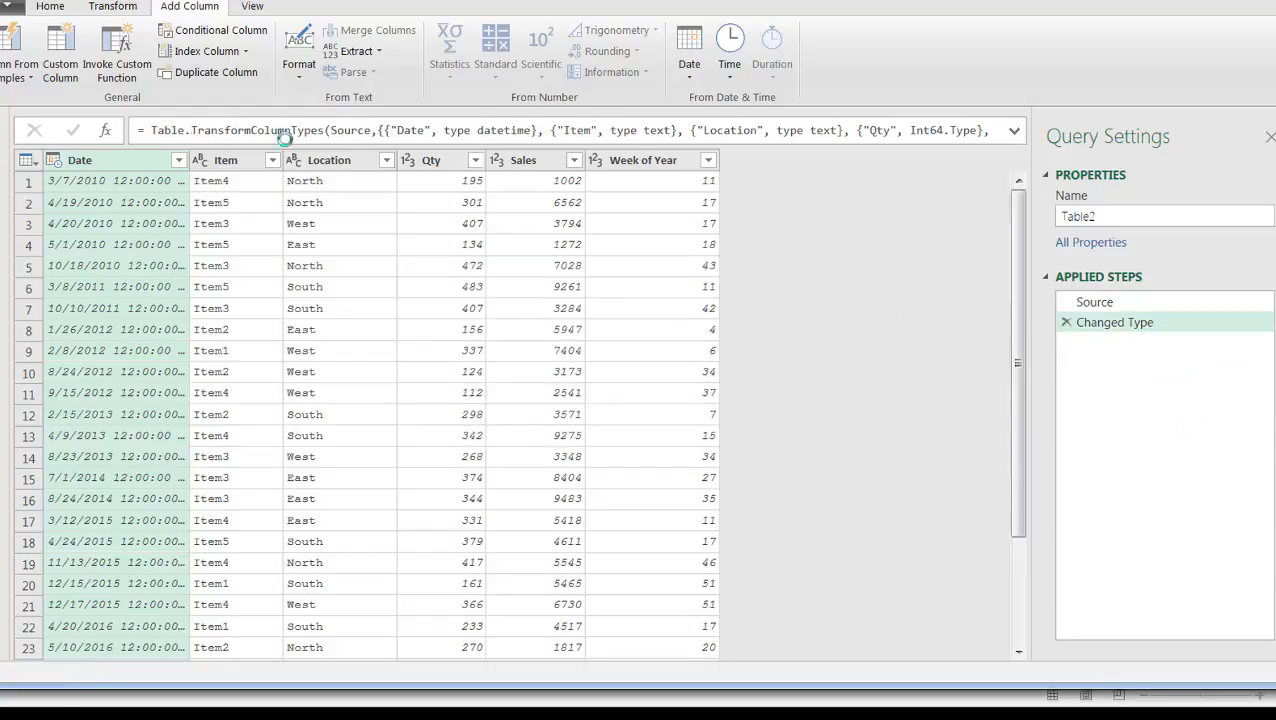
# Add an Age column calculated from the Date column and a Days column with the whole days of that age
pyautogui.click(689, 70)
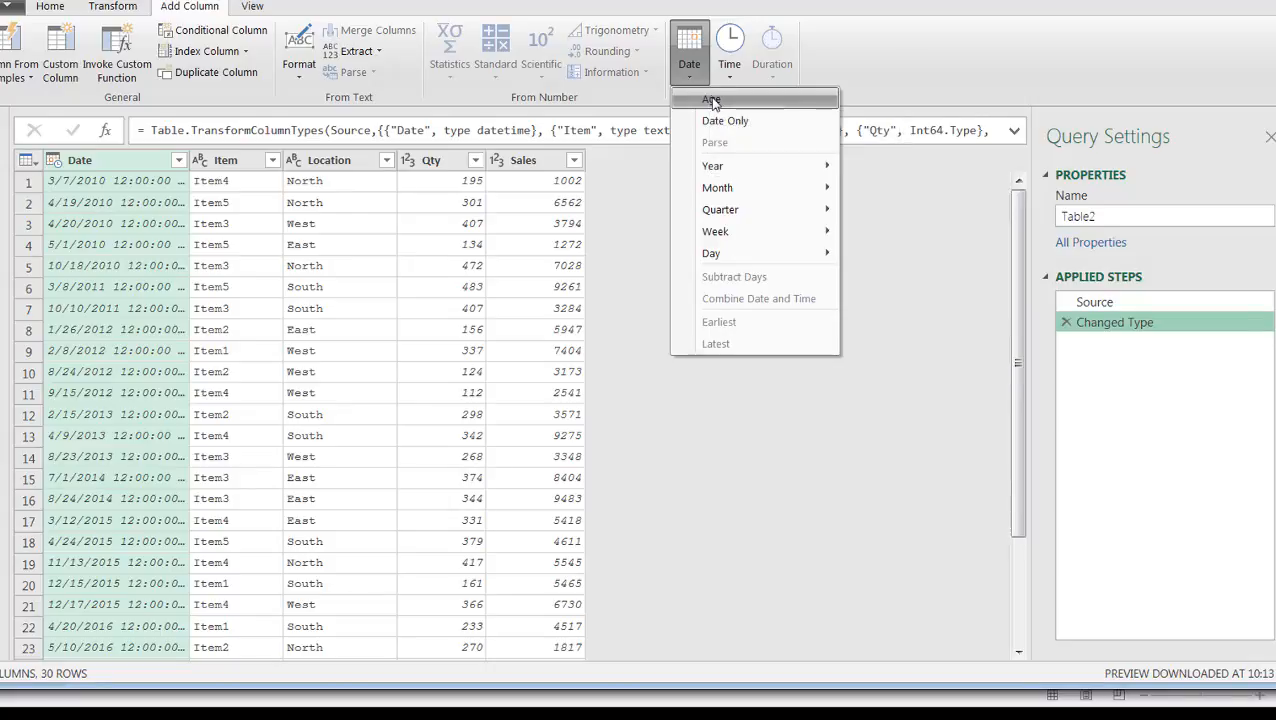
pyautogui.click(710, 98)
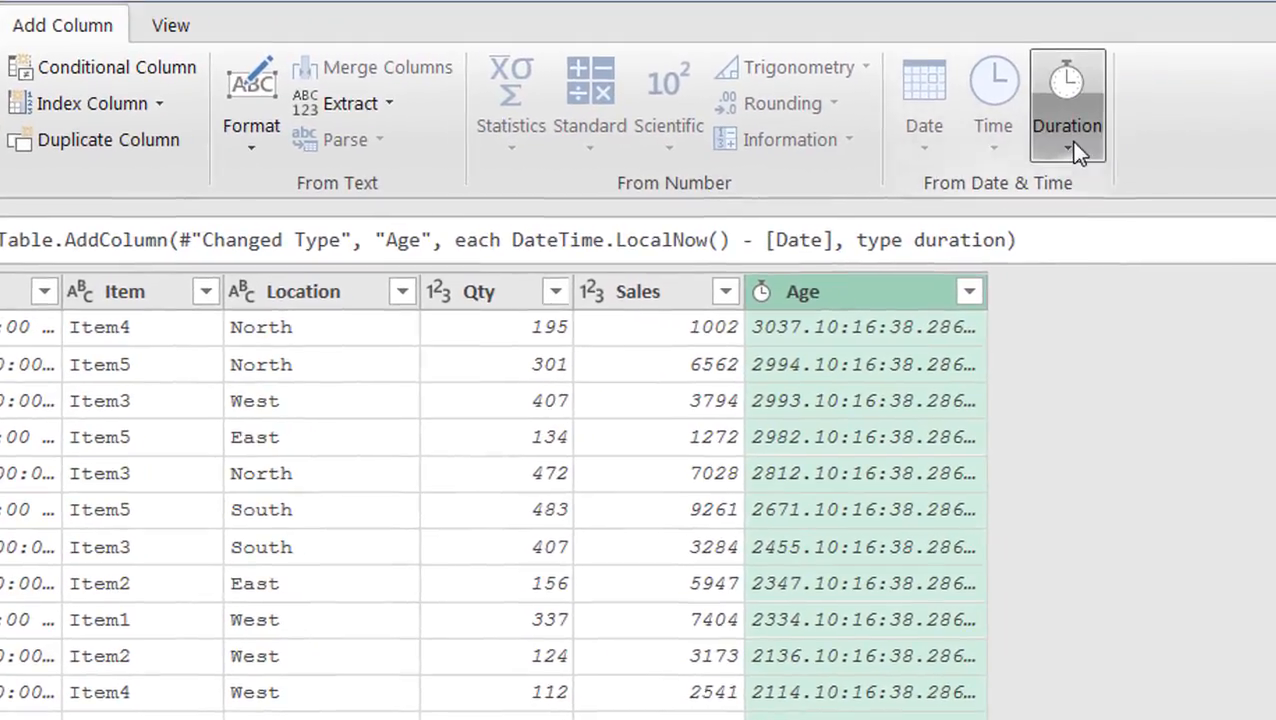
pyautogui.click(1070, 142)
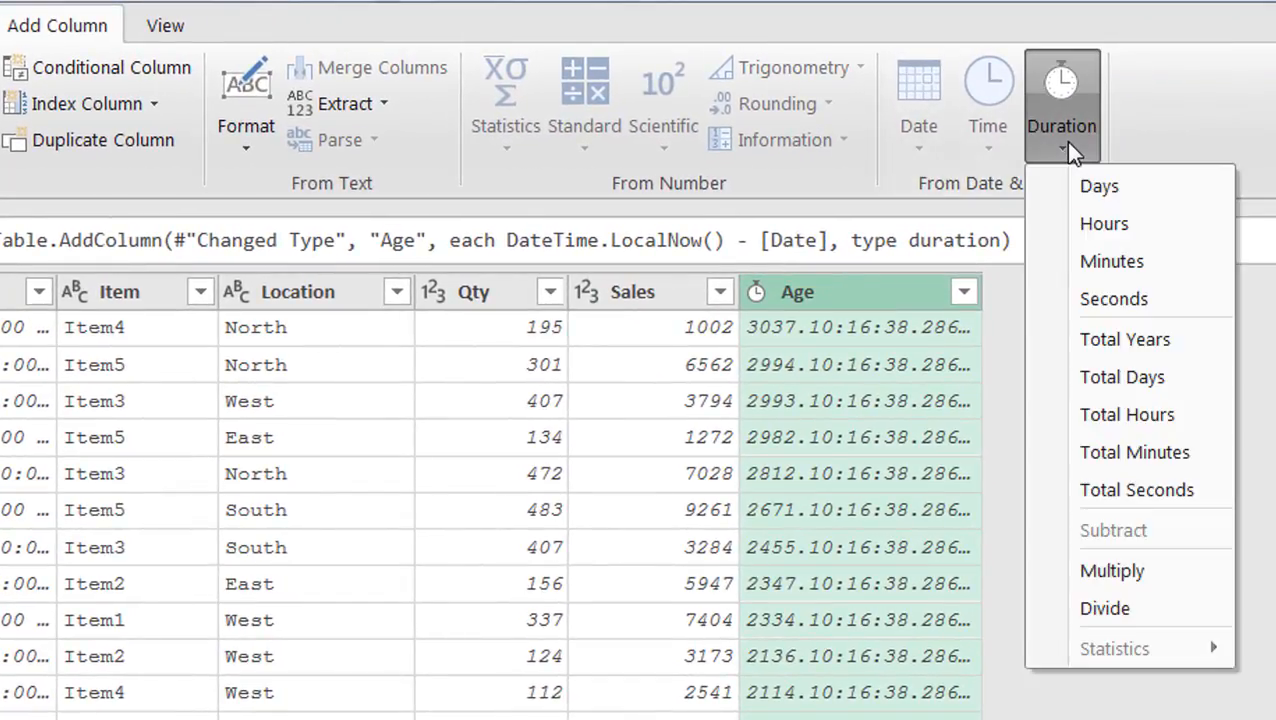
pyautogui.click(1100, 186)
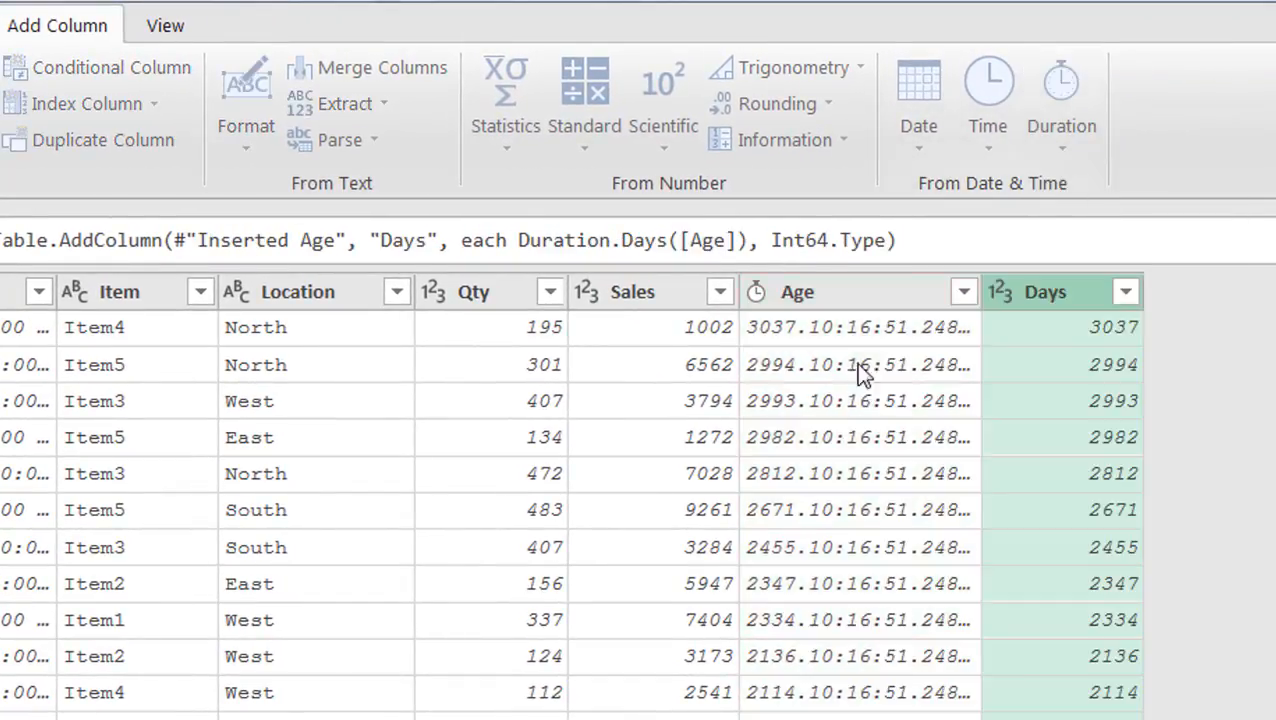
pyautogui.scroll(-3, 570, 510)
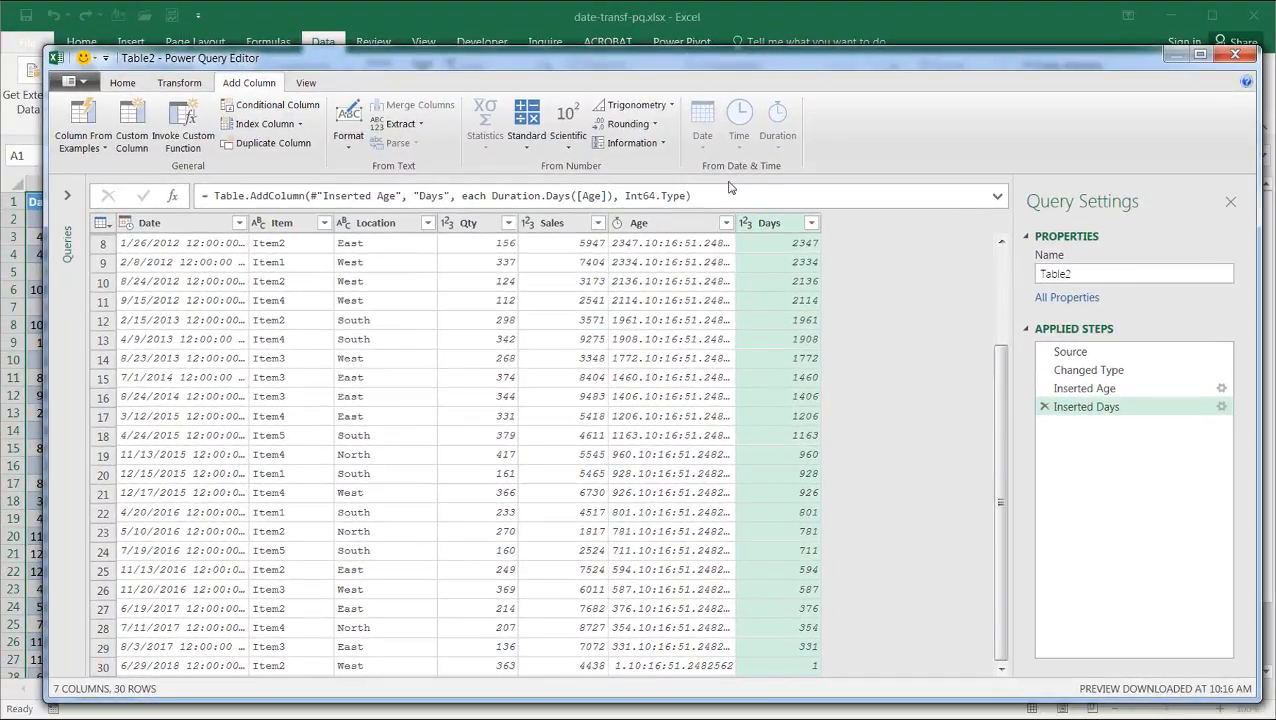
pyautogui.click(686, 220)
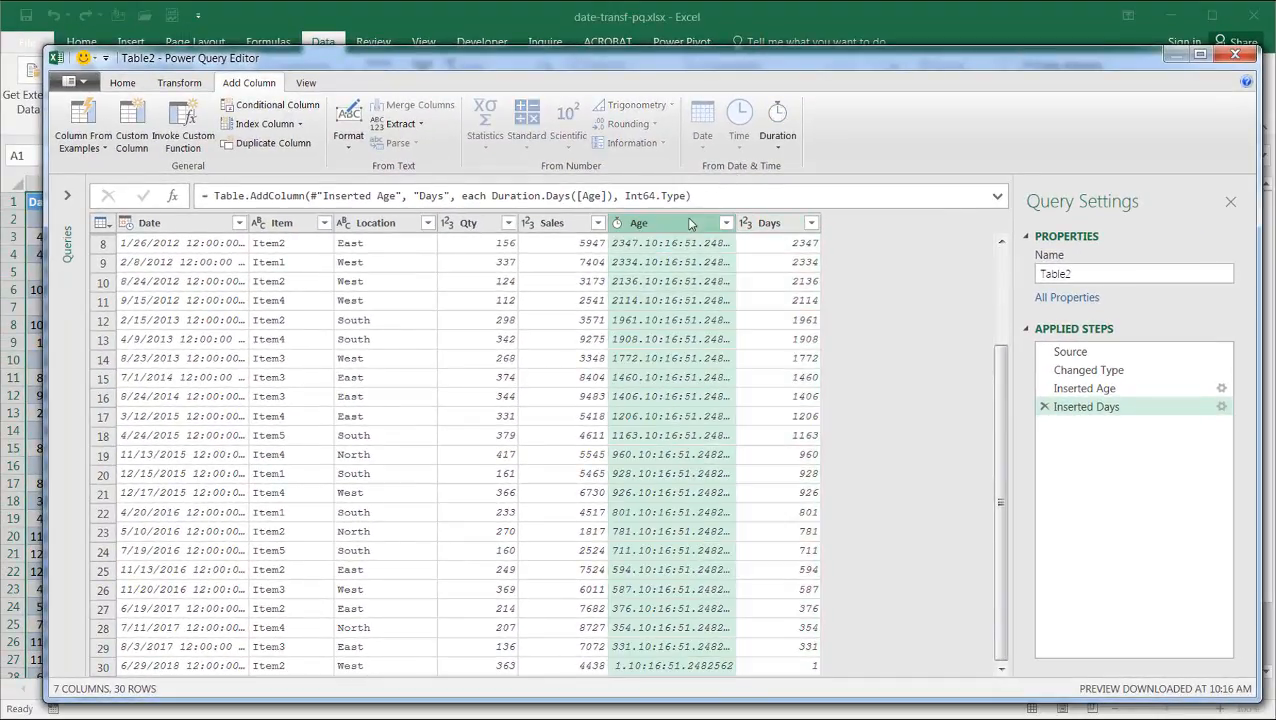
pyautogui.click(779, 150)
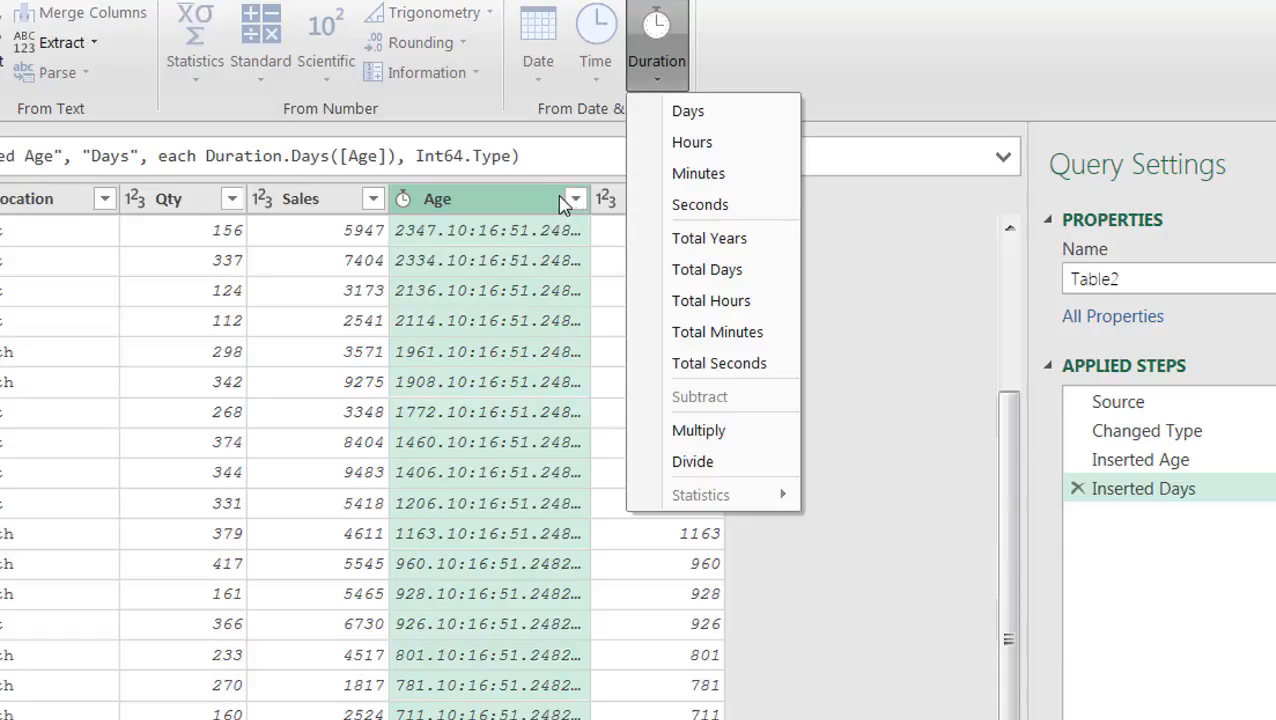
pyautogui.click(880, 525)
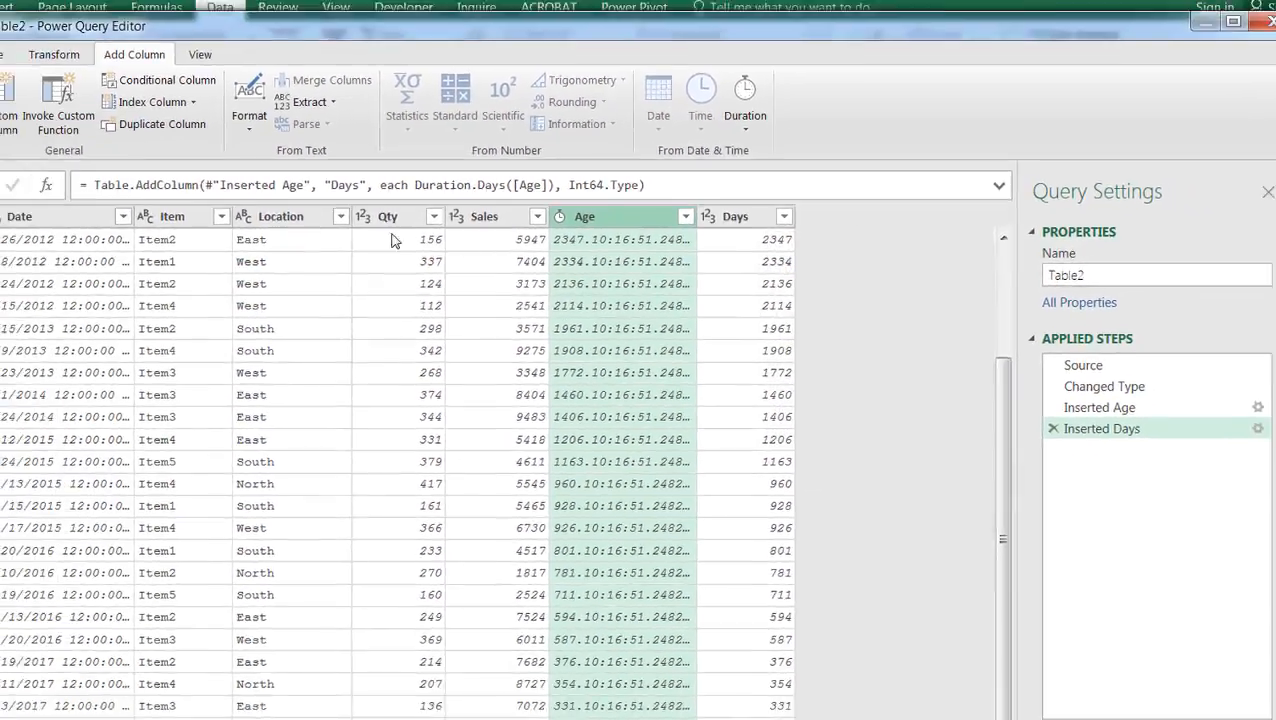
# Add a column containing only the date part of the Date column, without the time
pyautogui.click(78, 214)
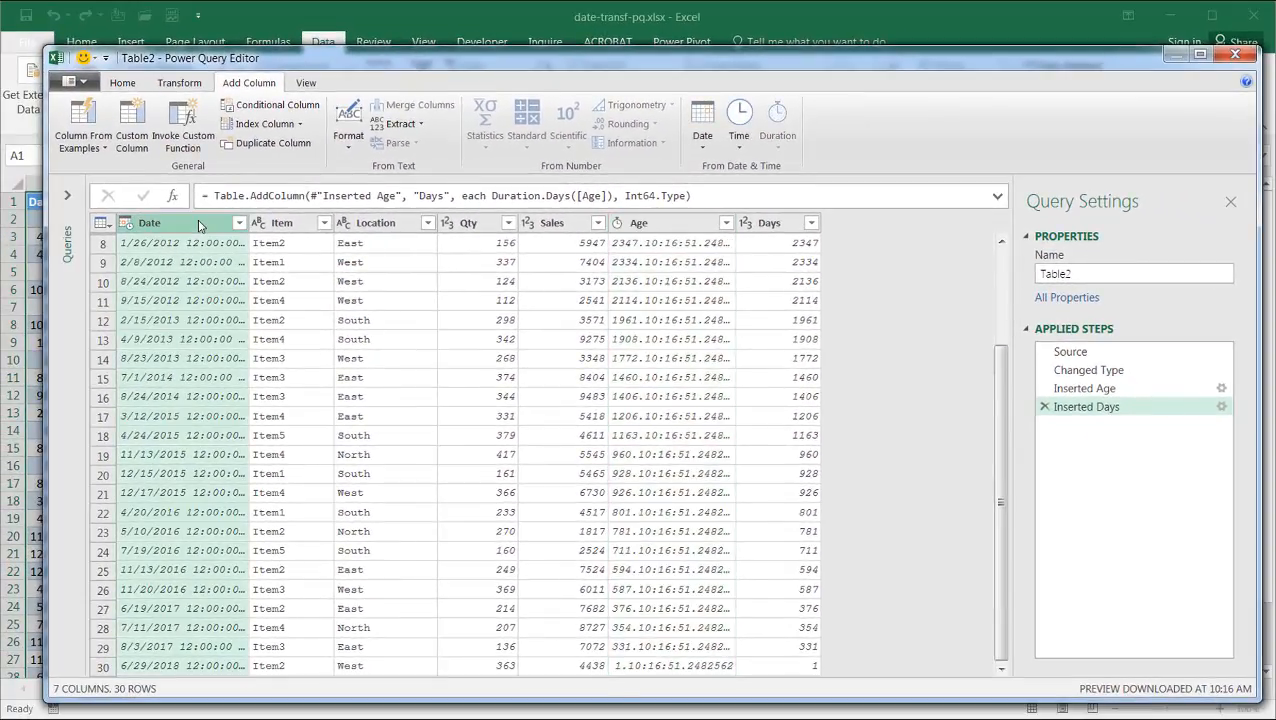
pyautogui.click(716, 150)
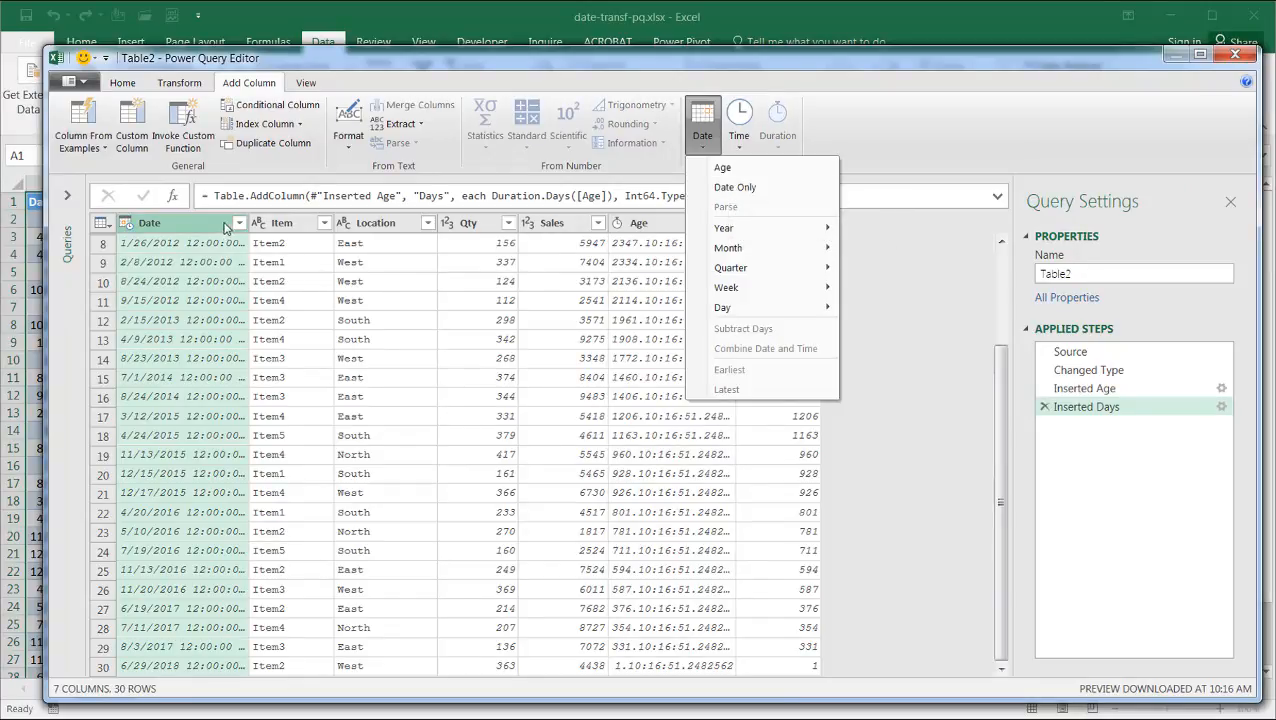
pyautogui.click(728, 188)
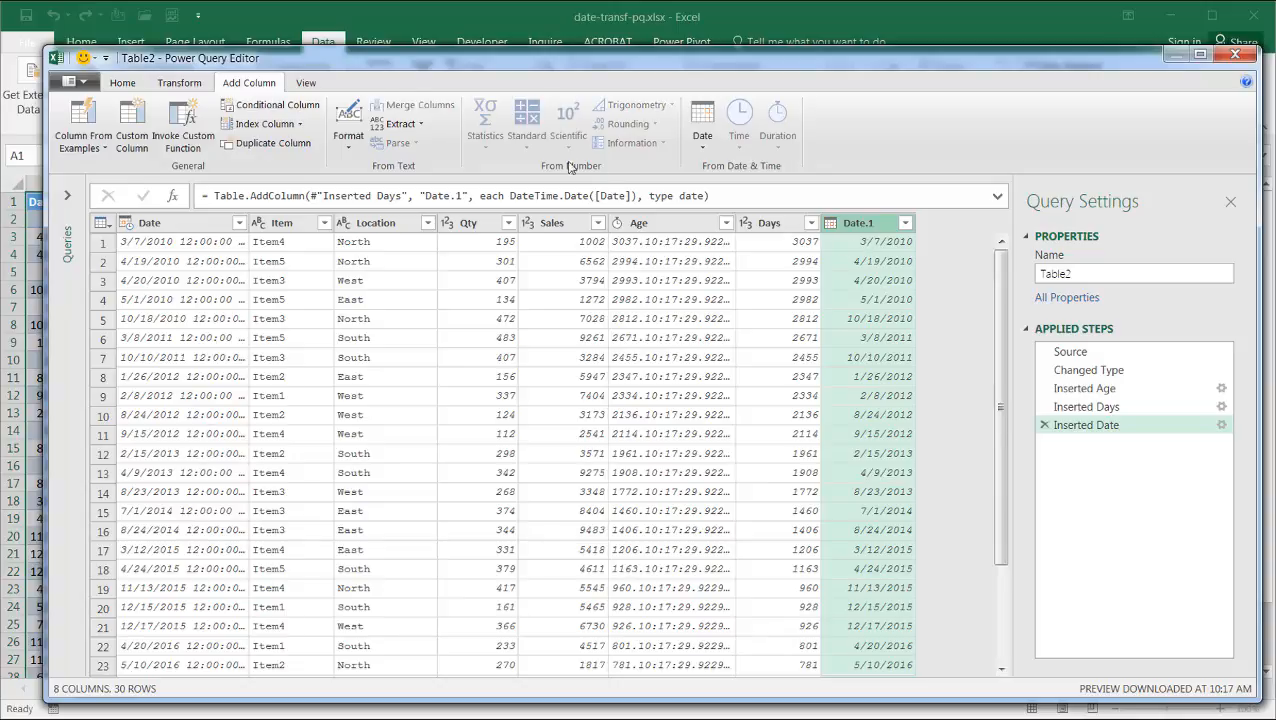
# Transform the existing Date column in place so that it holds only the year
pyautogui.click(180, 83)
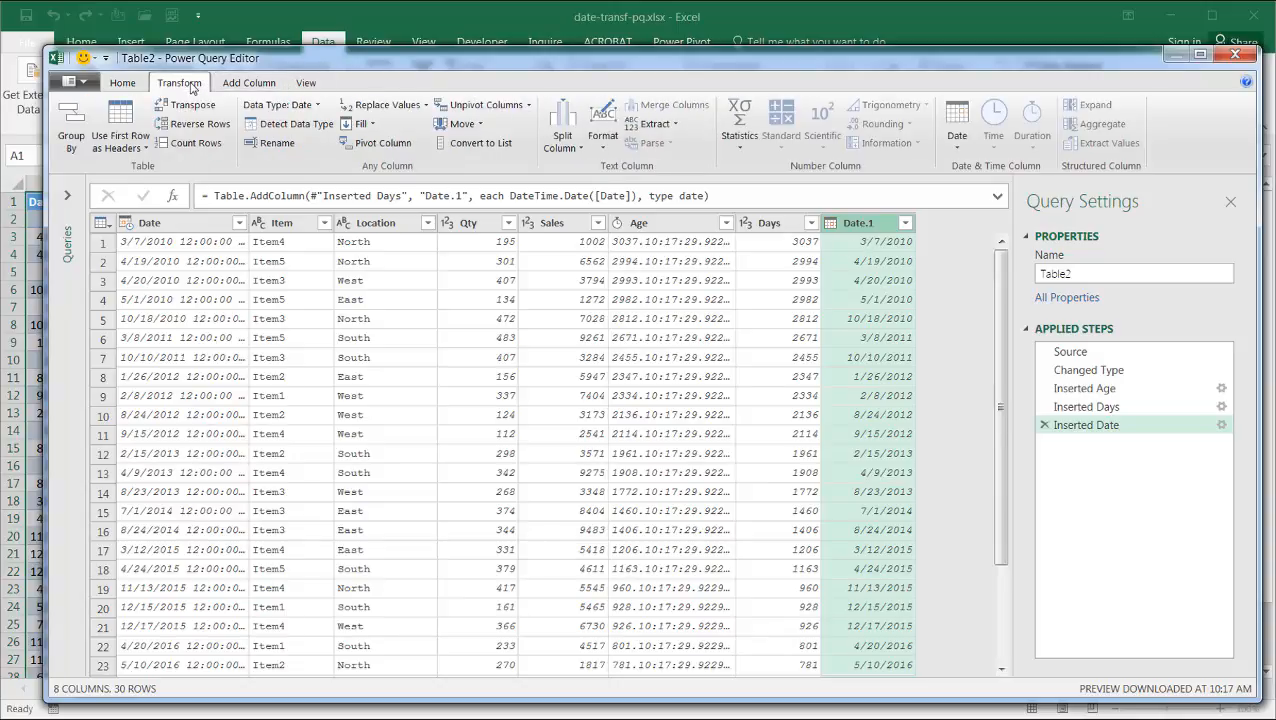
pyautogui.click(193, 229)
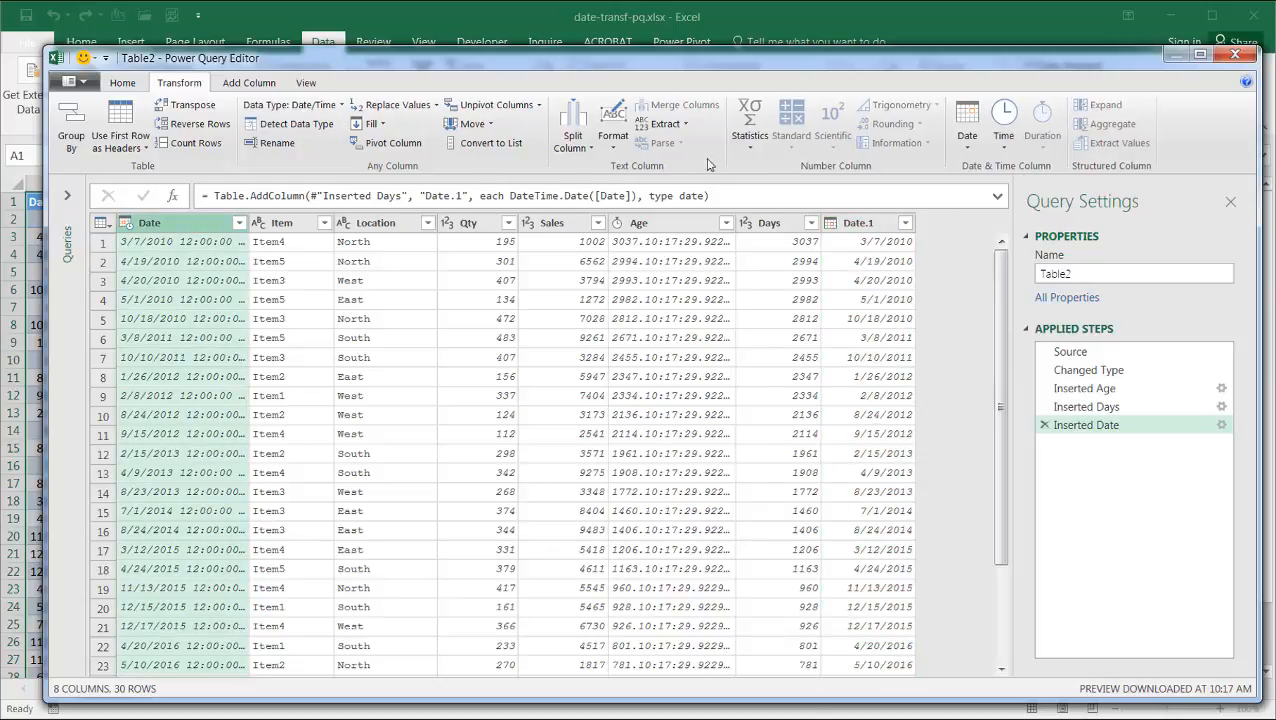
pyautogui.click(975, 152)
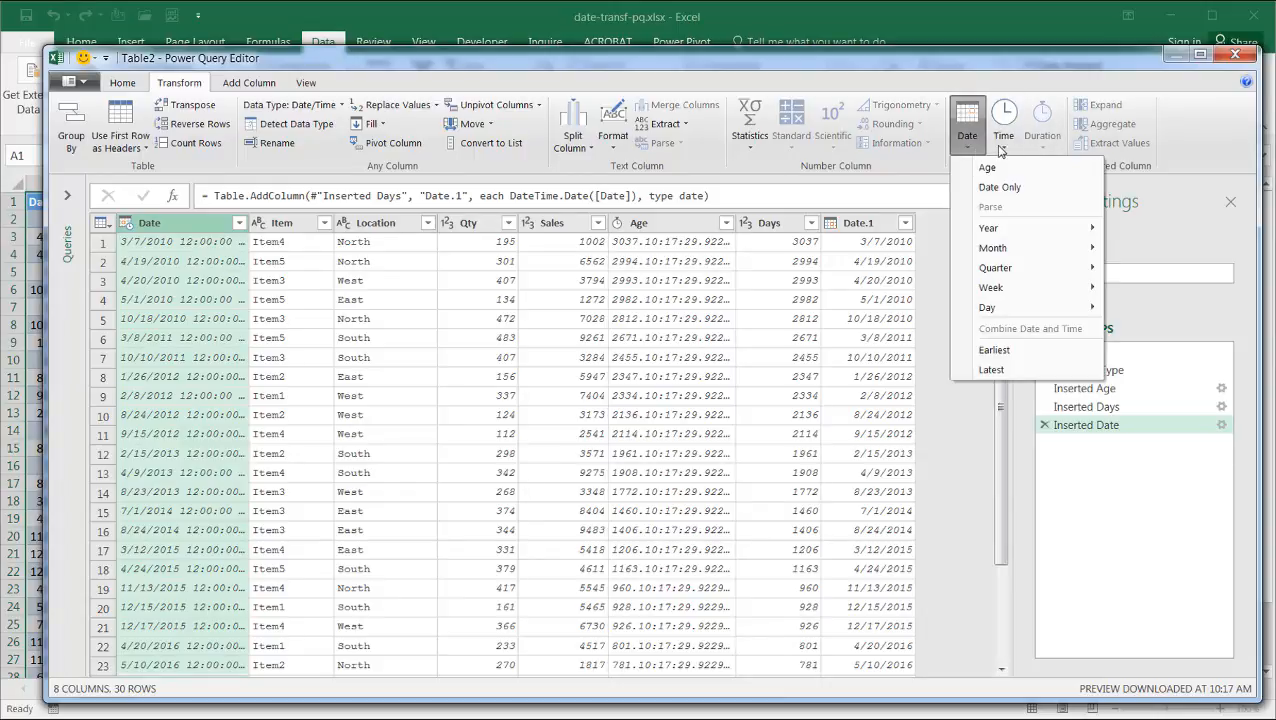
pyautogui.click(1003, 150)
pyautogui.click(970, 150)
pyautogui.moveTo(1004, 228)
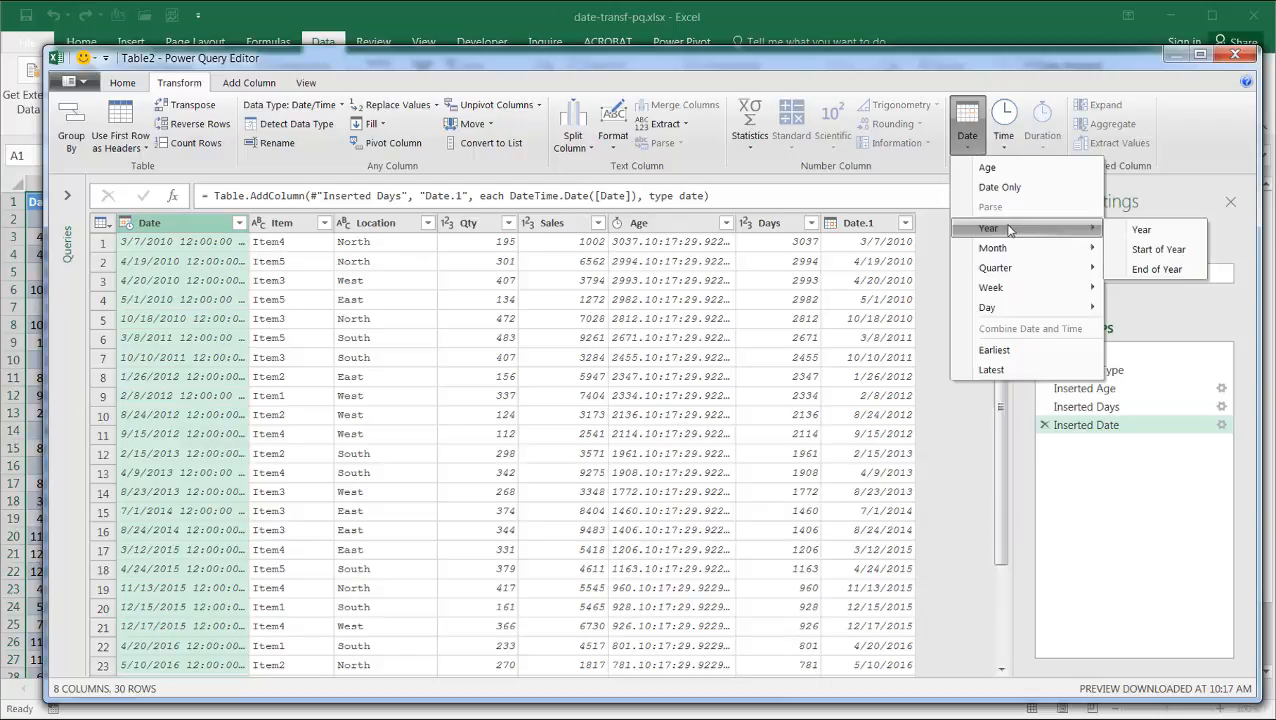
pyautogui.click(1146, 234)
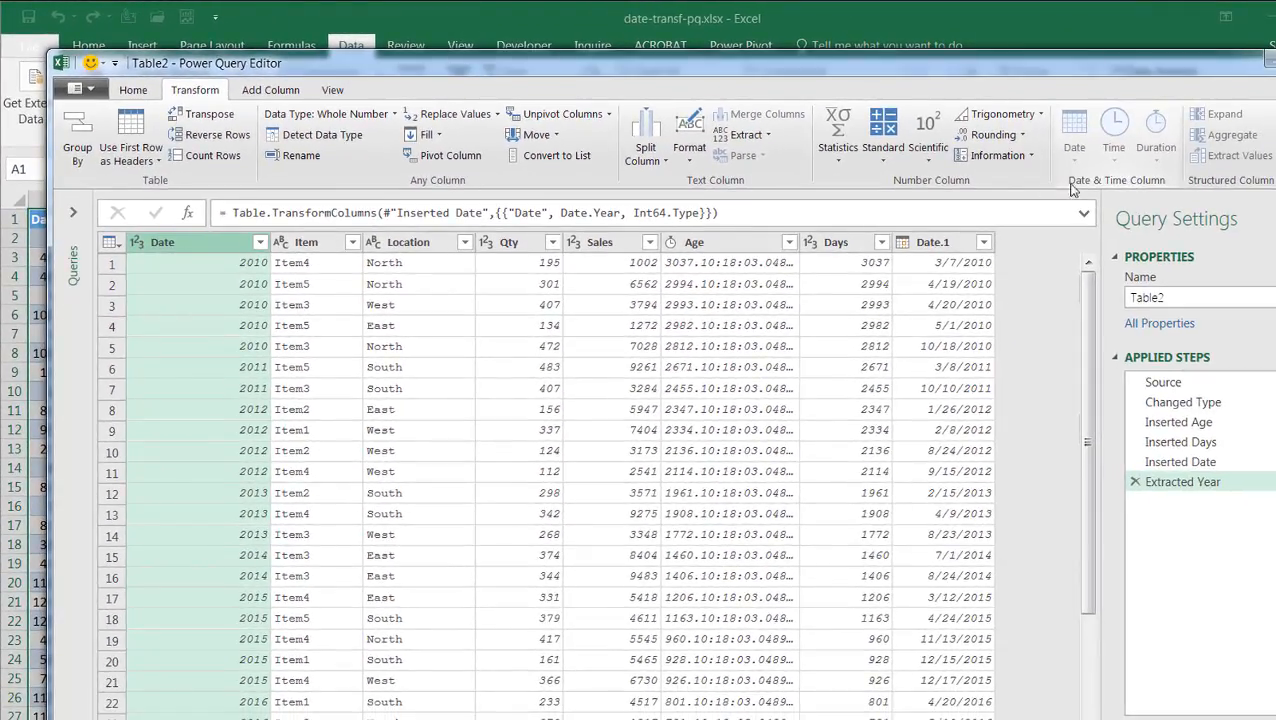
# Delete the Extracted Year step from the query
pyautogui.click(270, 89)
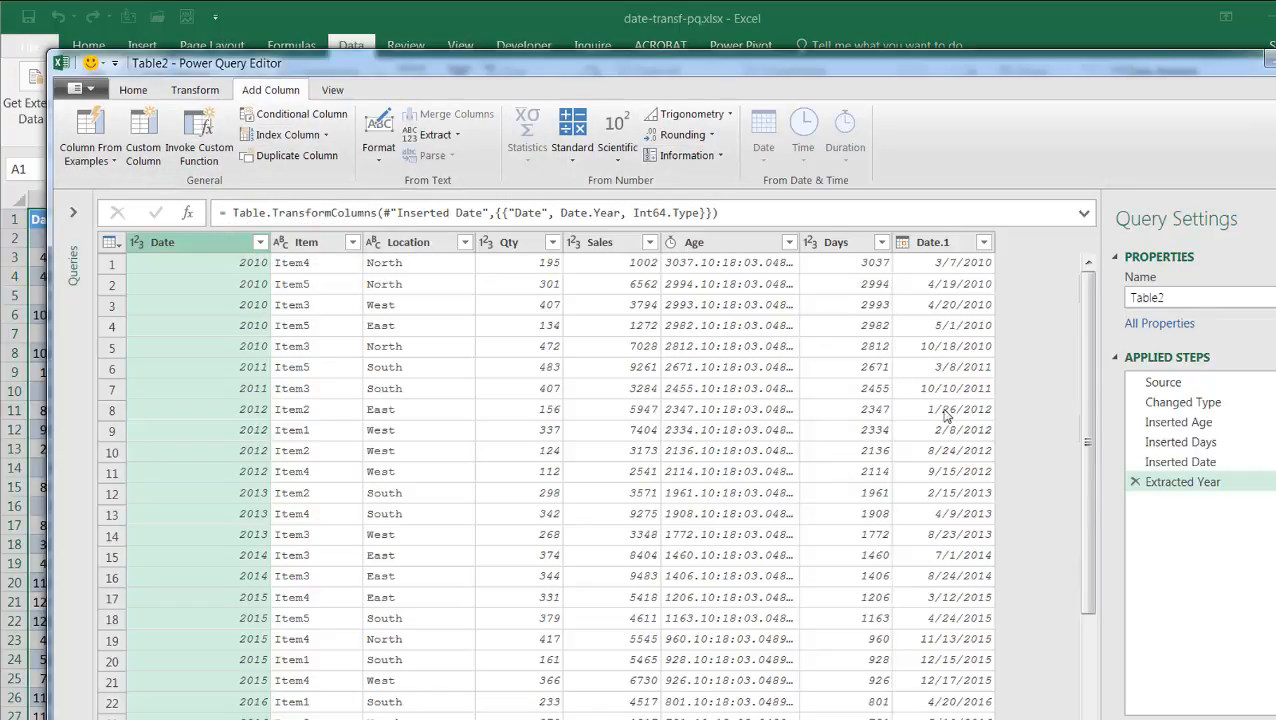
pyautogui.click(1136, 483)
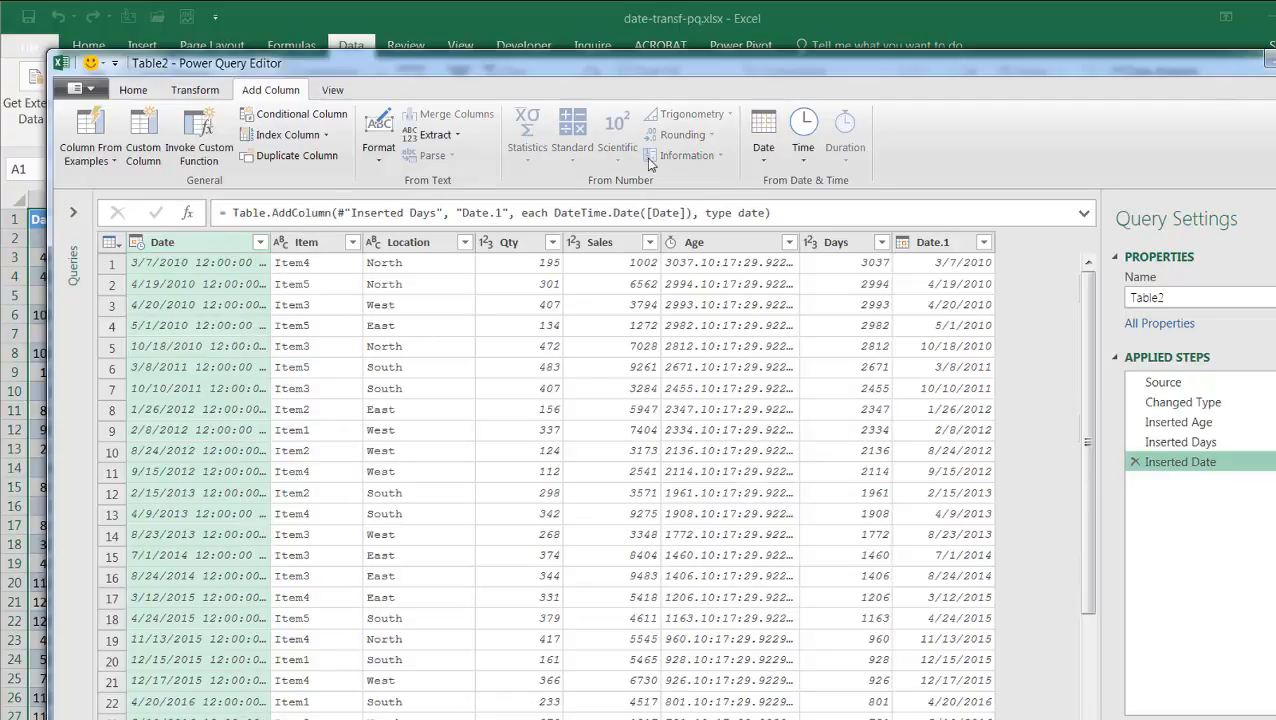
pyautogui.click(770, 160)
pyautogui.click(806, 165)
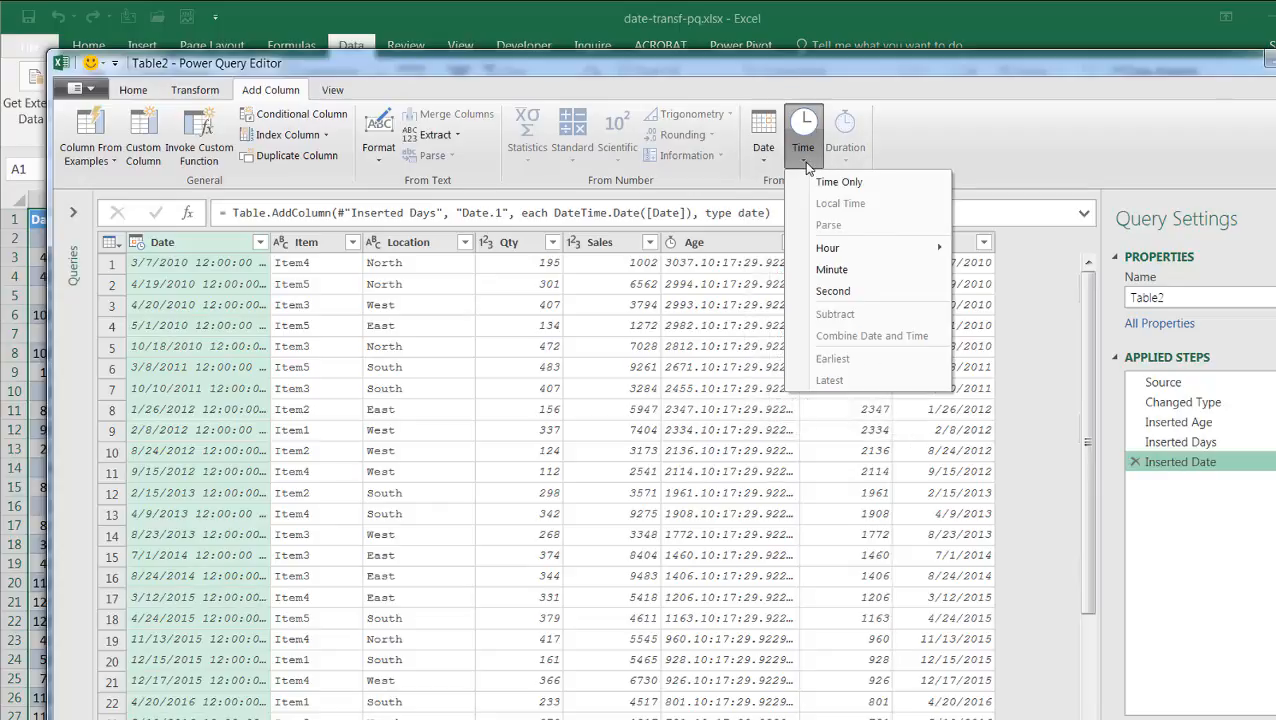
pyautogui.click(1016, 318)
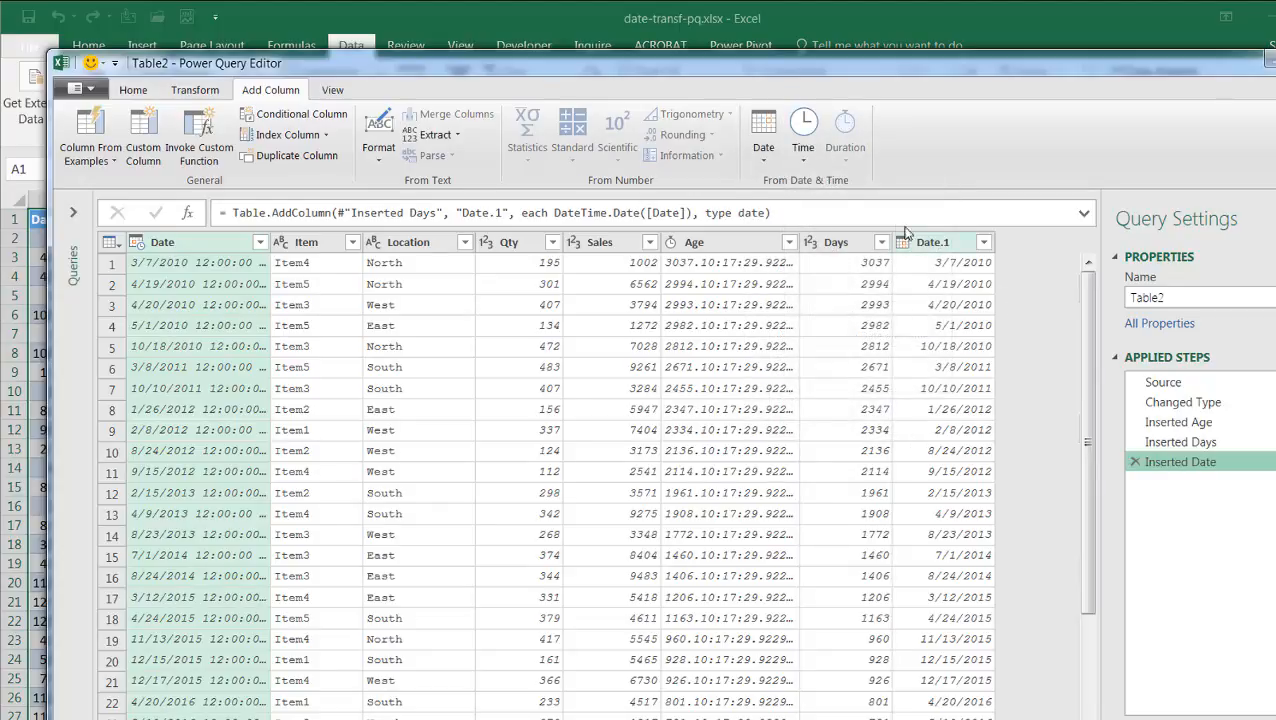